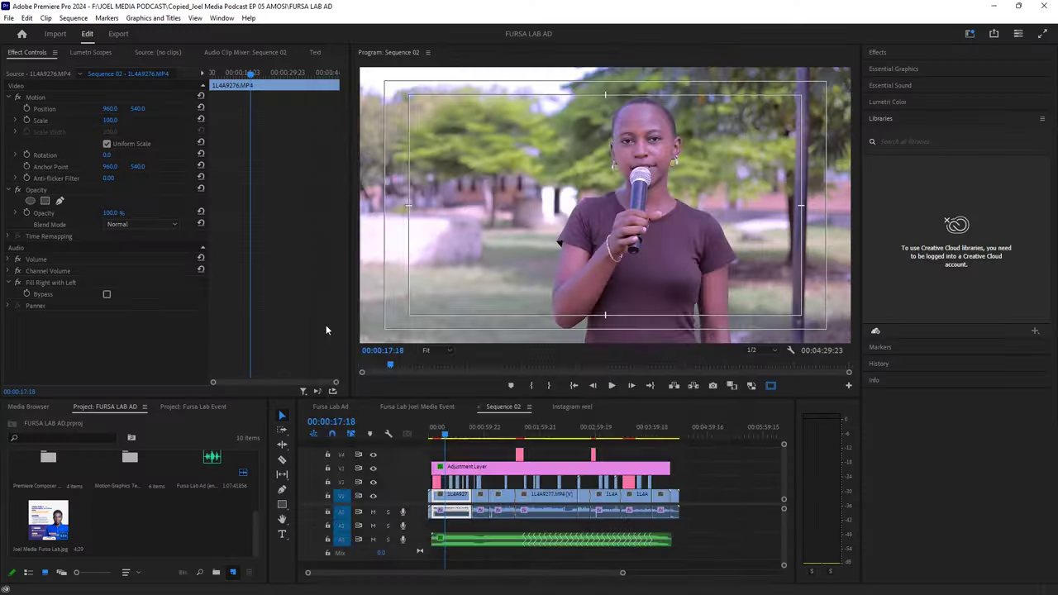
- Create a new sequence with a custom 1080 × 1920 vertical frame size
key(ctrl+n)
click(419, 86)
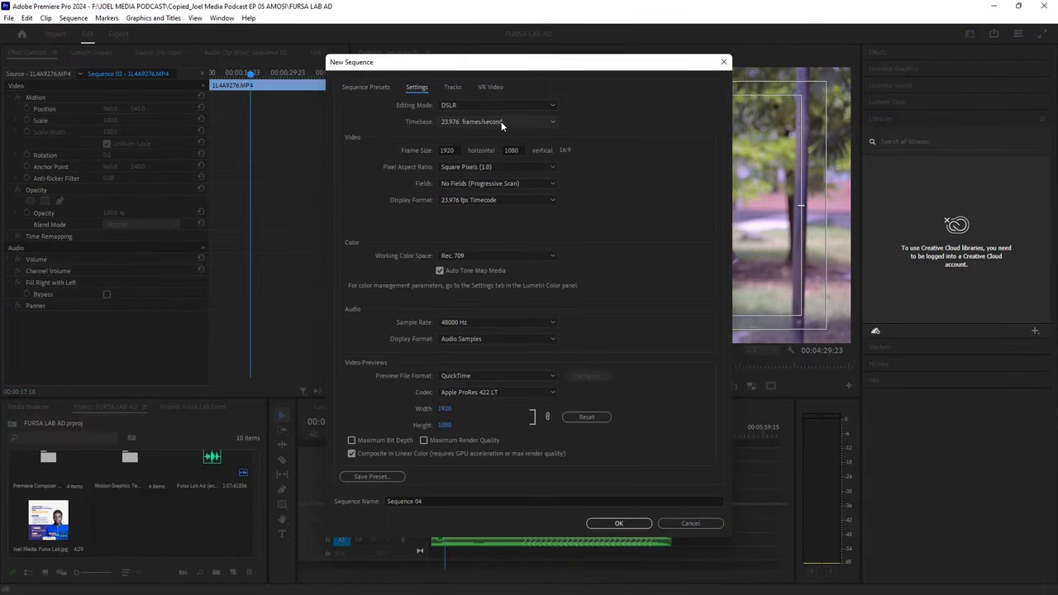
double_click(447, 150)
text(1080)
double_click(517, 150)
text(19)
text(20)
click(635, 216)
click(619, 523)
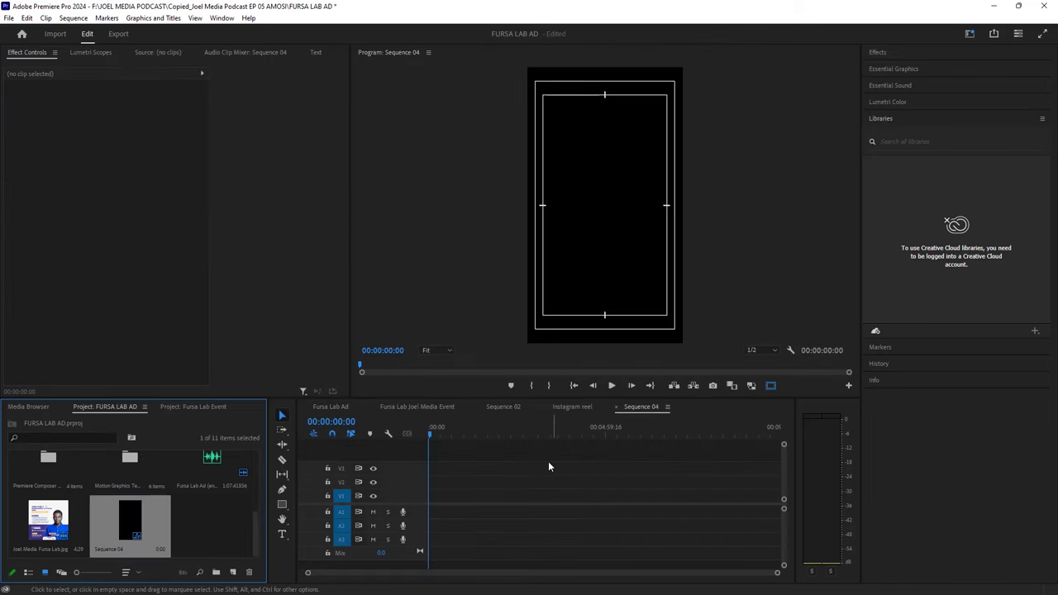
- Copy all of Sequence 02's clips and paste them into Sequence 04
click(504, 406)
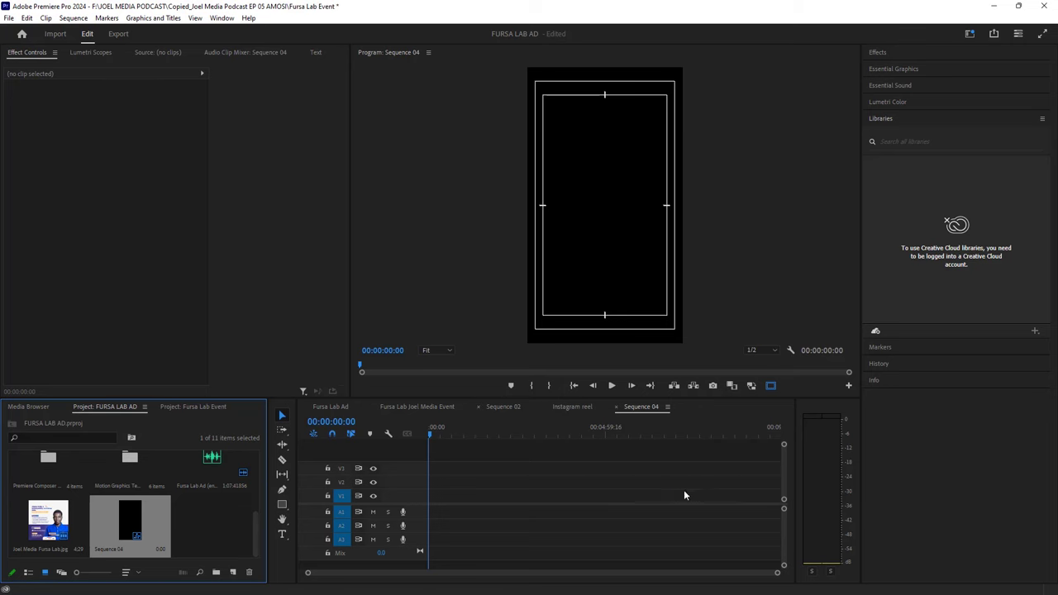
drag(659, 475, 434, 545)
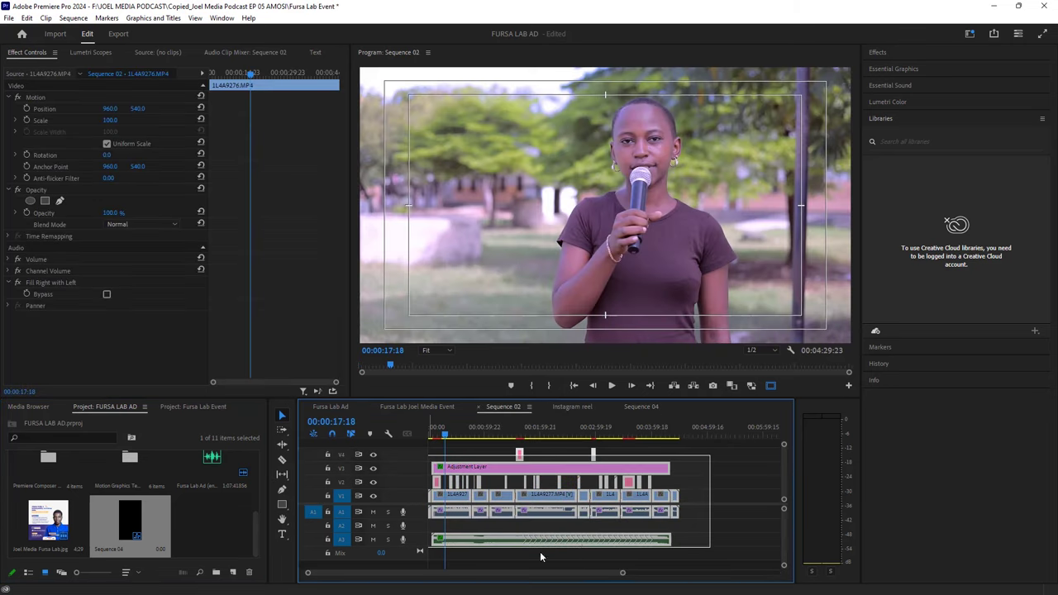
click(642, 407)
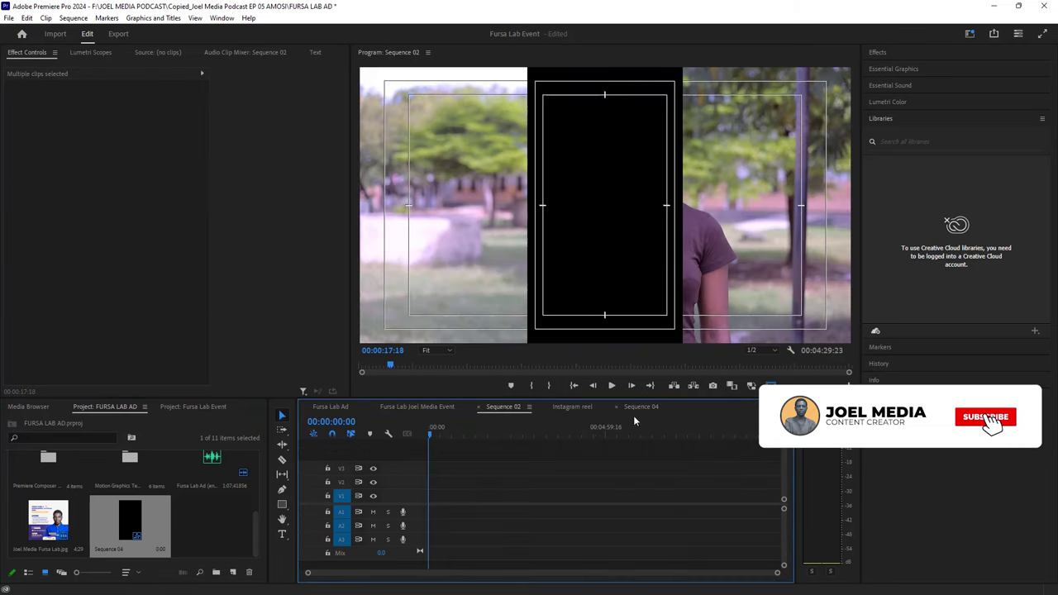
key(ctrl+v)
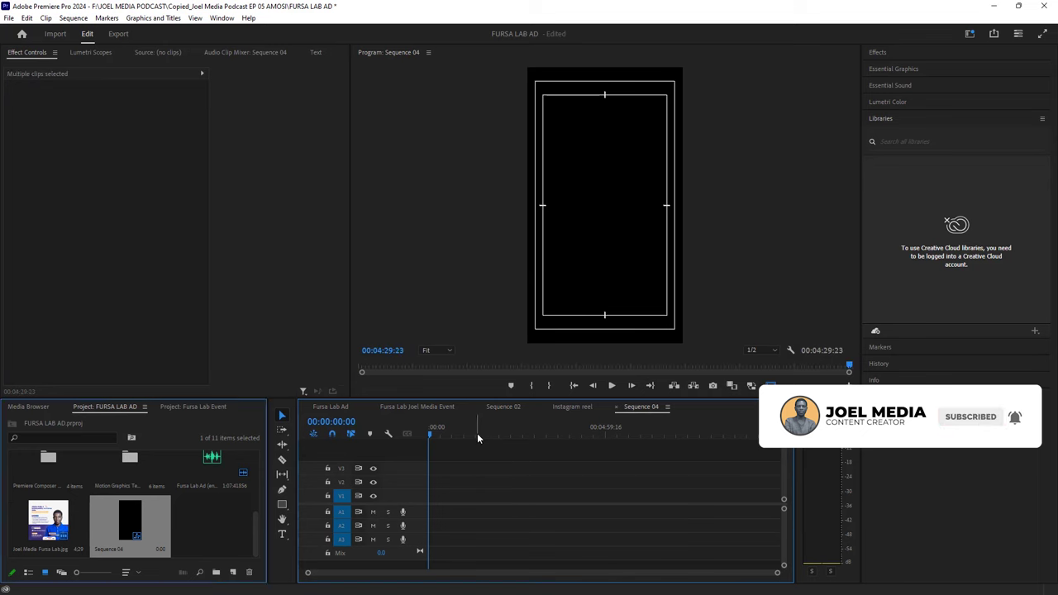
- Scale the V1 speaker clip to 202, shift it left, and close Sequence 04
click(469, 427)
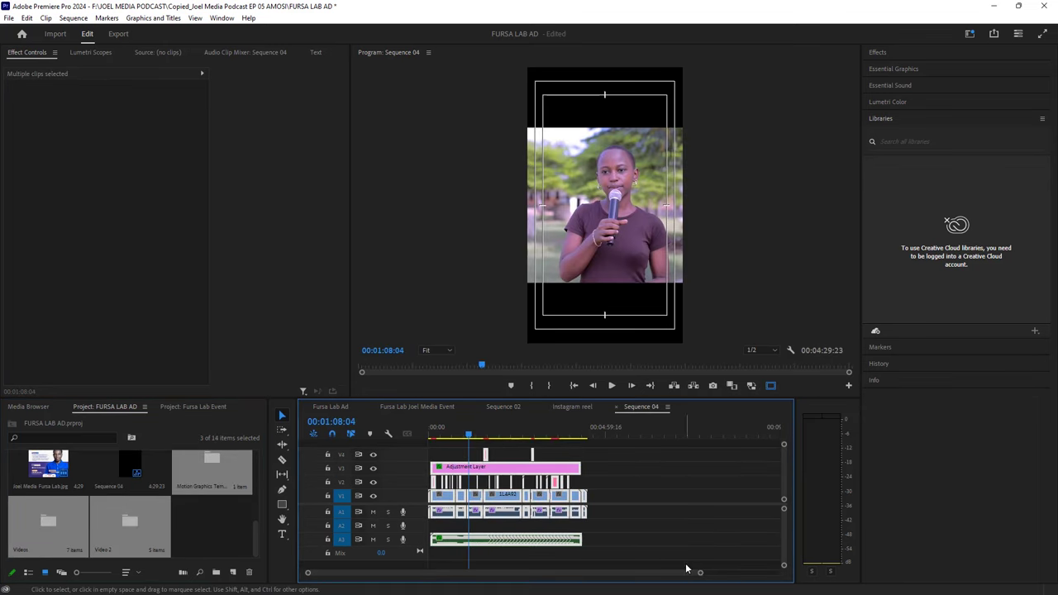
click(484, 511)
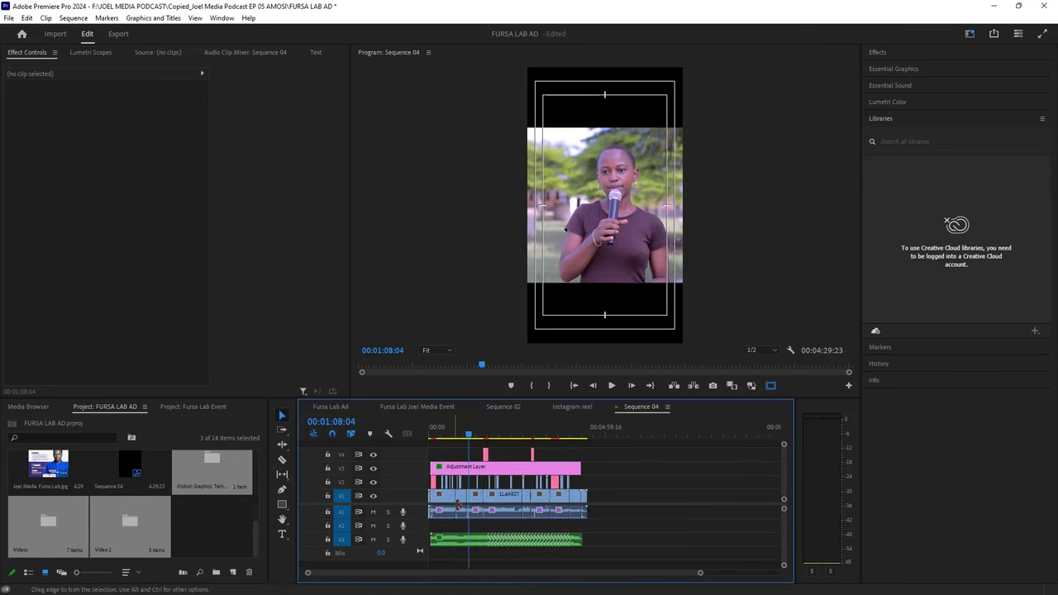
click(476, 504)
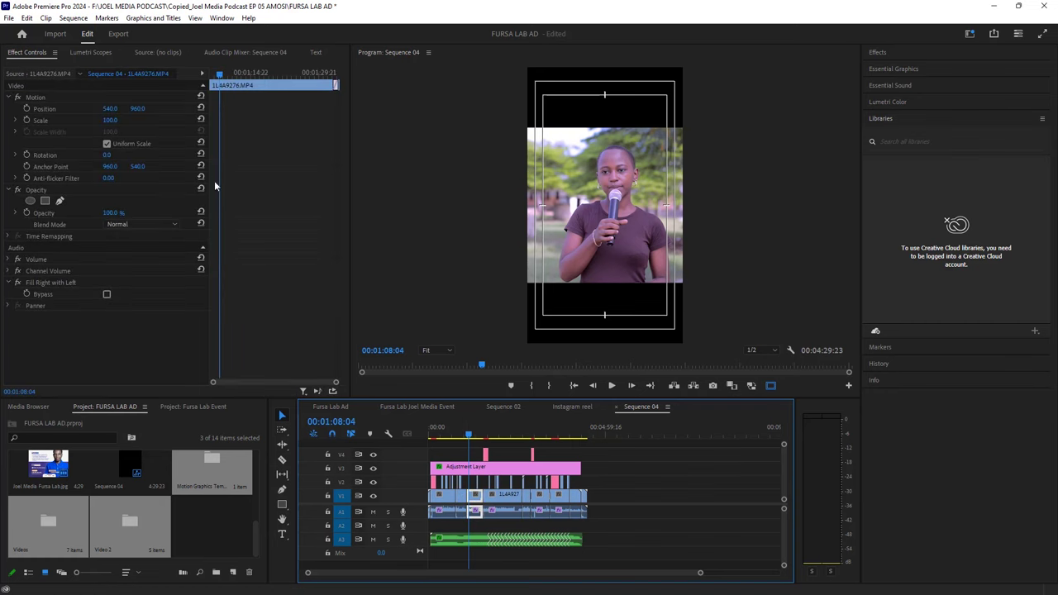
drag(111, 120, 158, 121)
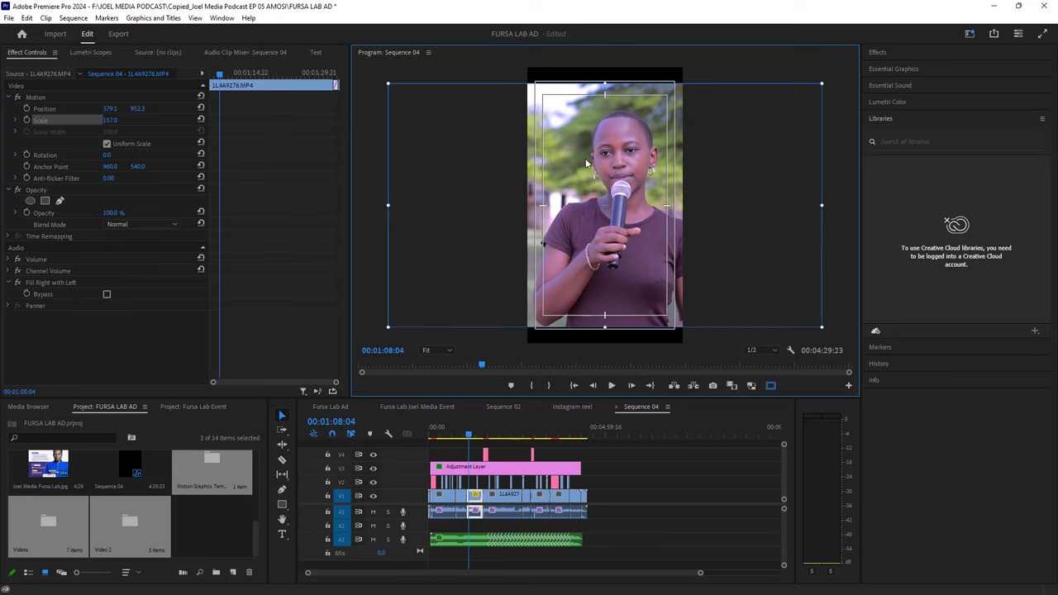
drag(611, 165, 588, 165)
text(202)
key(Return)
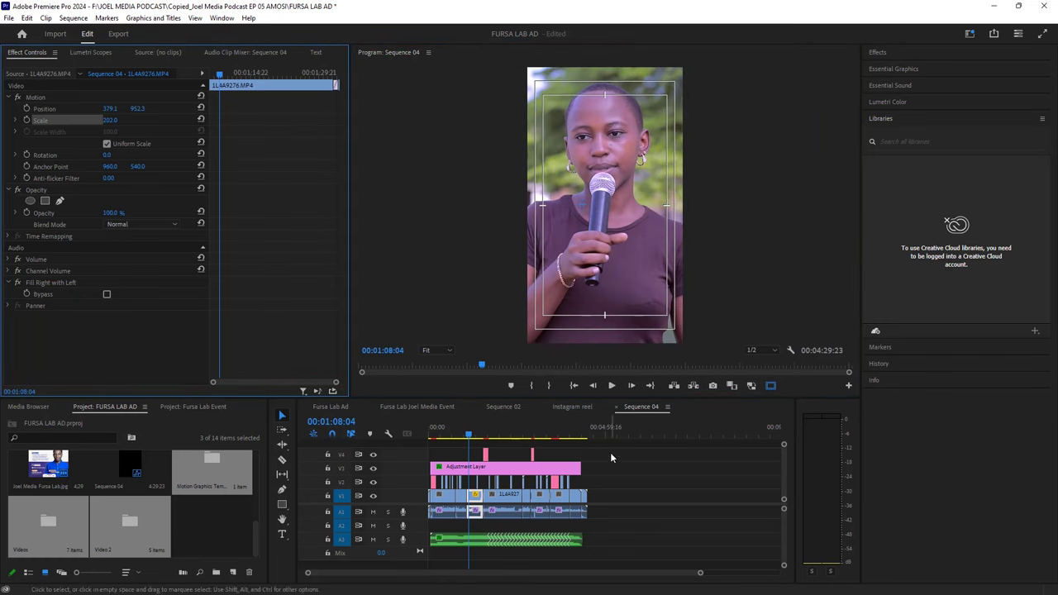
click(616, 406)
click(571, 406)
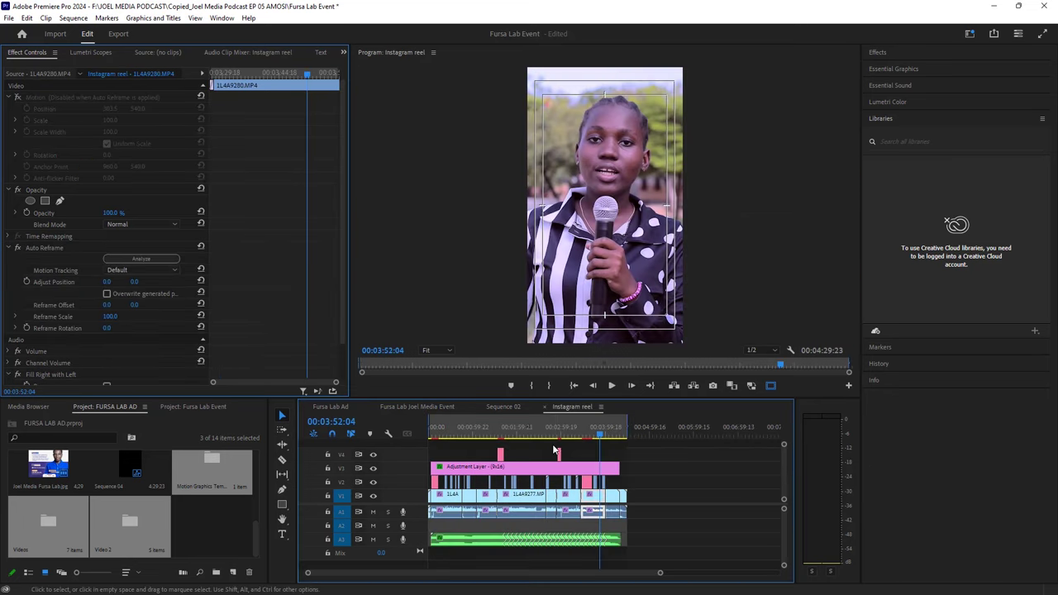
- Close the Instagram reel sequence tab so only Sequence 02 remains
click(502, 406)
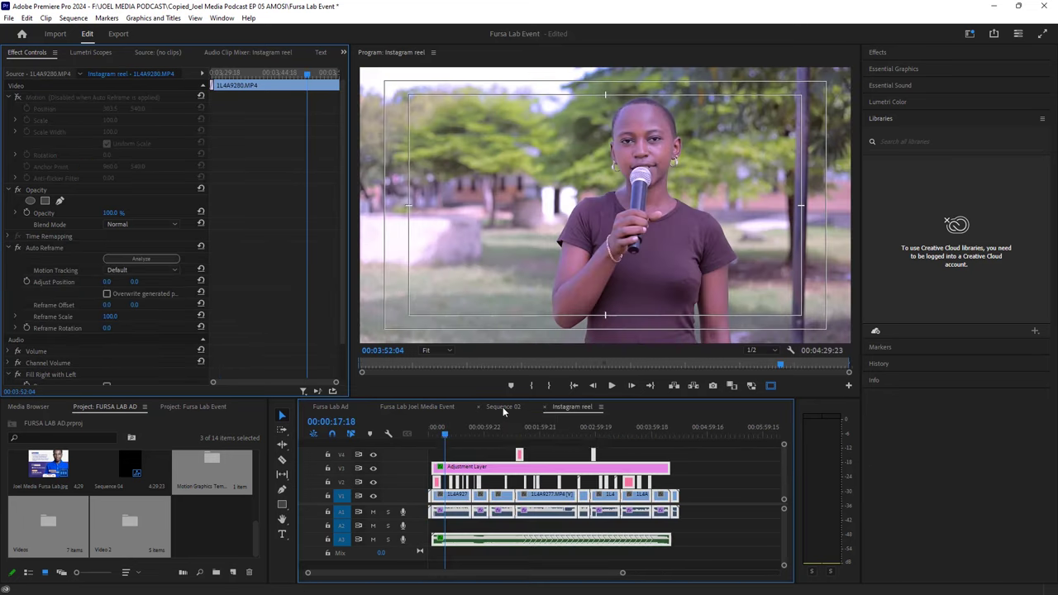
click(565, 406)
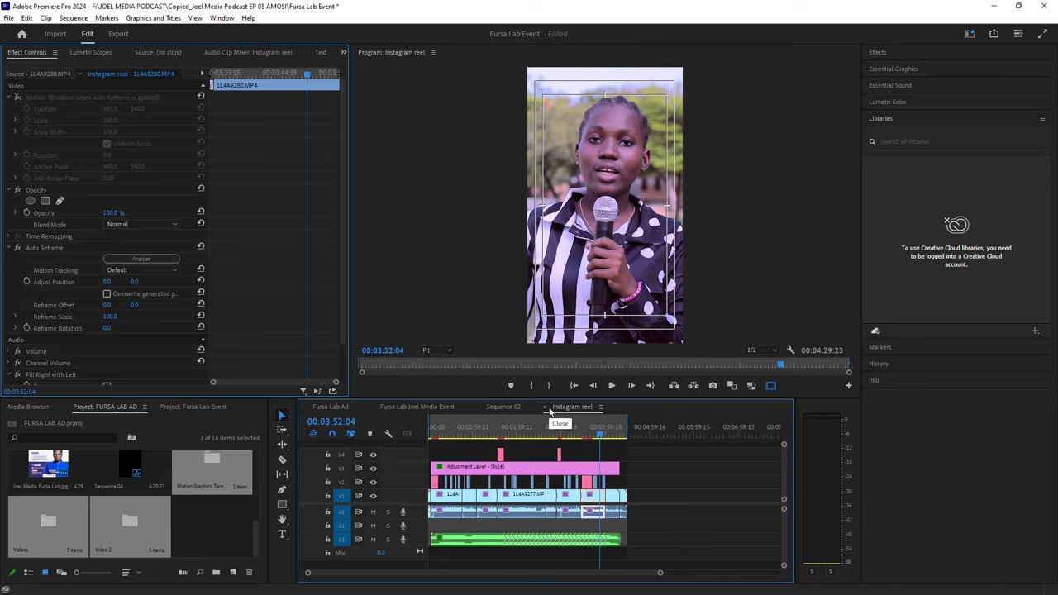
click(544, 406)
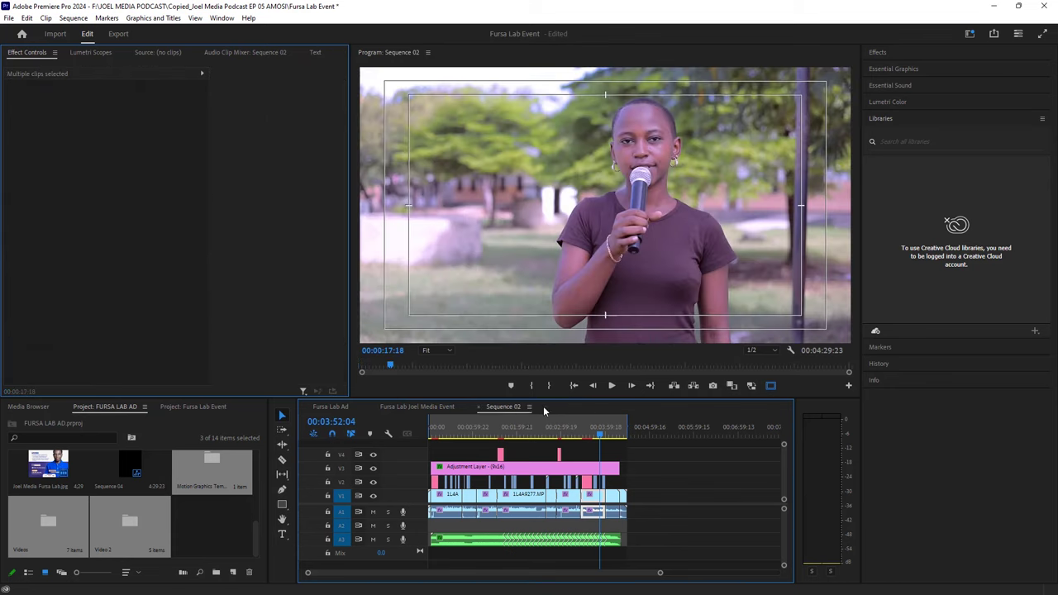
- Drag Sequence 02's in point back to the start to cover the full 04:29:23
click(671, 164)
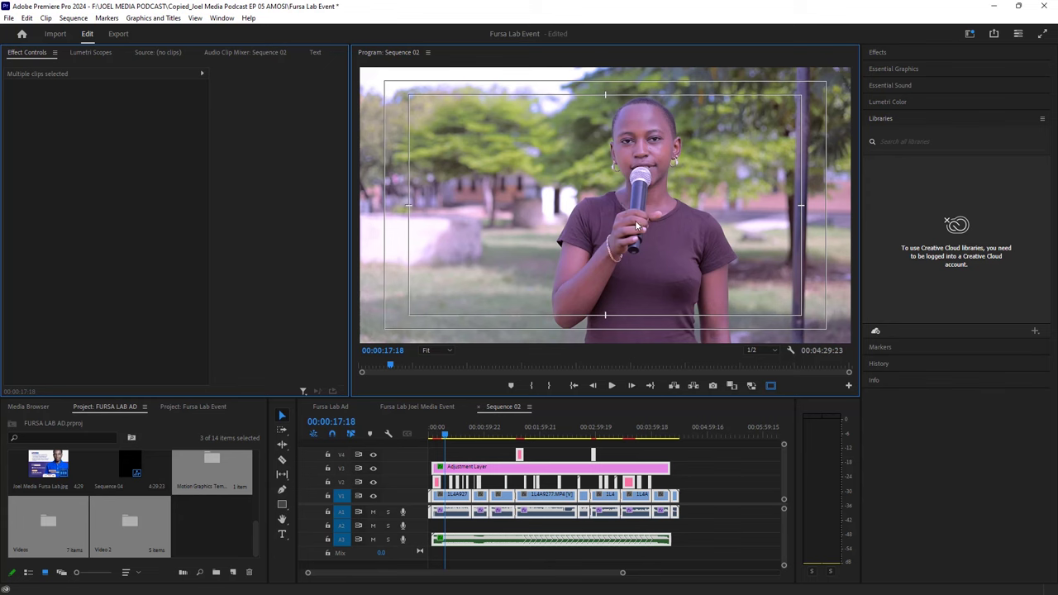
click(483, 436)
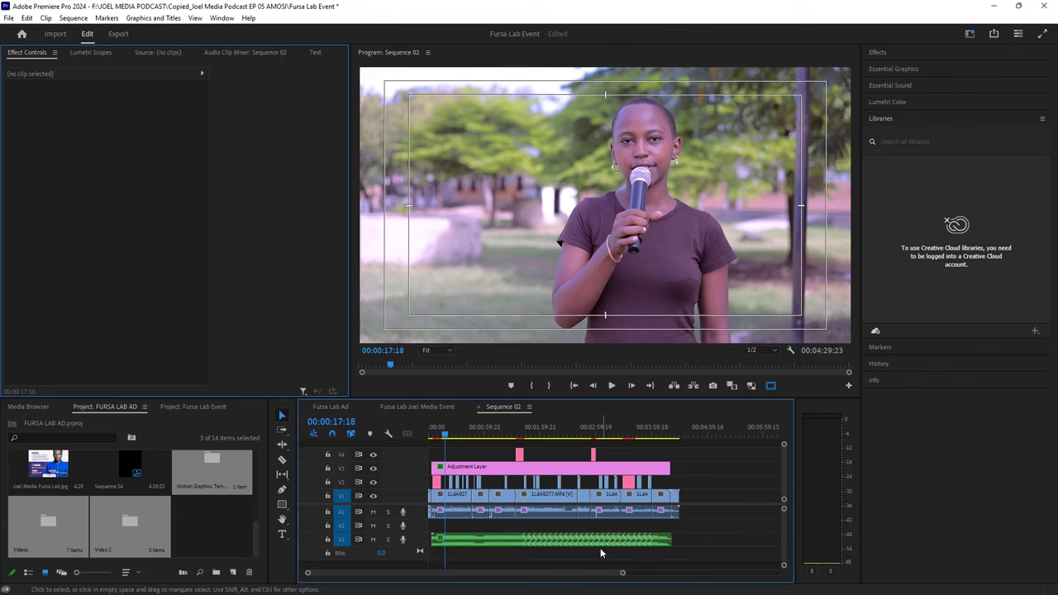
click(471, 437)
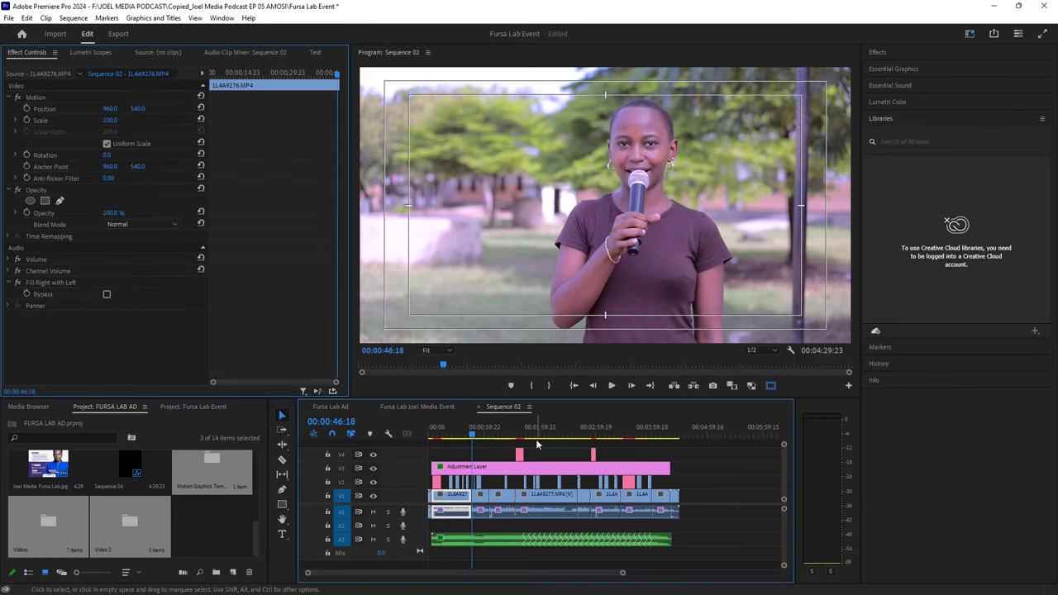
drag(472, 426, 681, 427)
drag(431, 426, 428, 427)
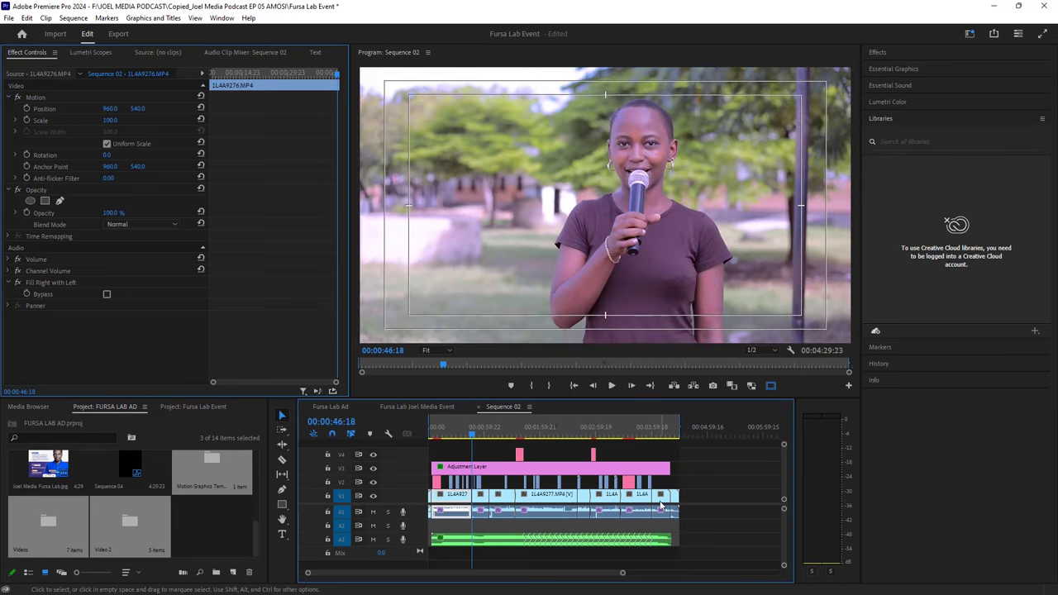
click(73, 18)
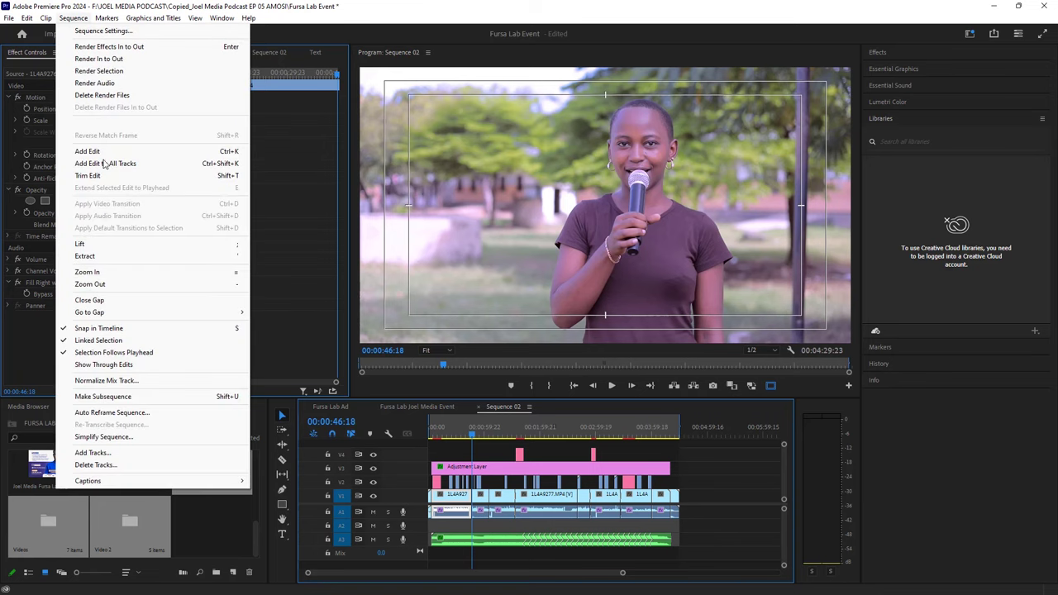
- Start an auto-reframed sequence and name it 'Insta Reel'
click(126, 412)
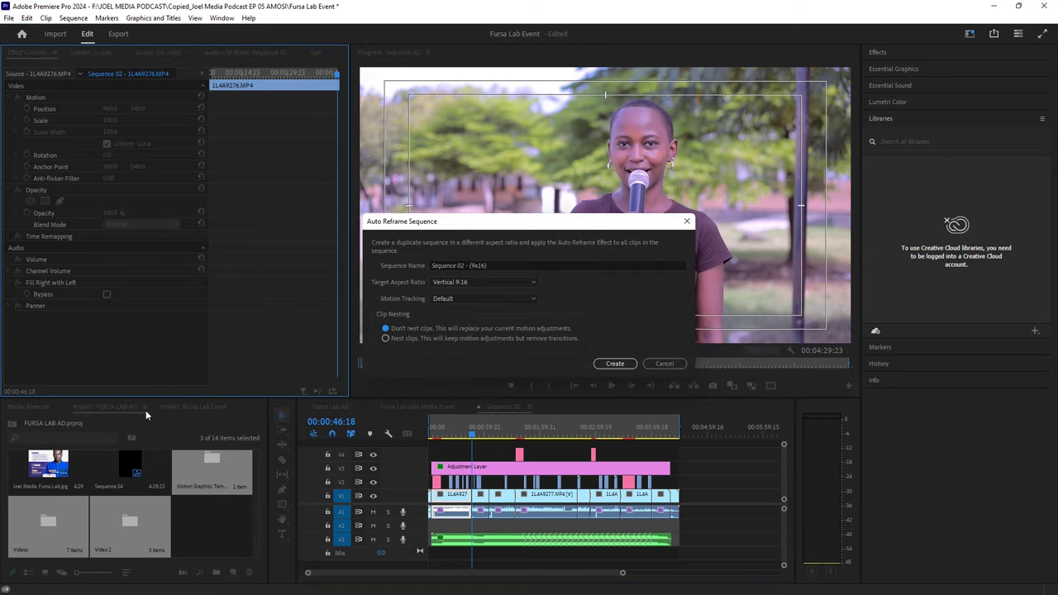
drag(483, 232, 638, 259)
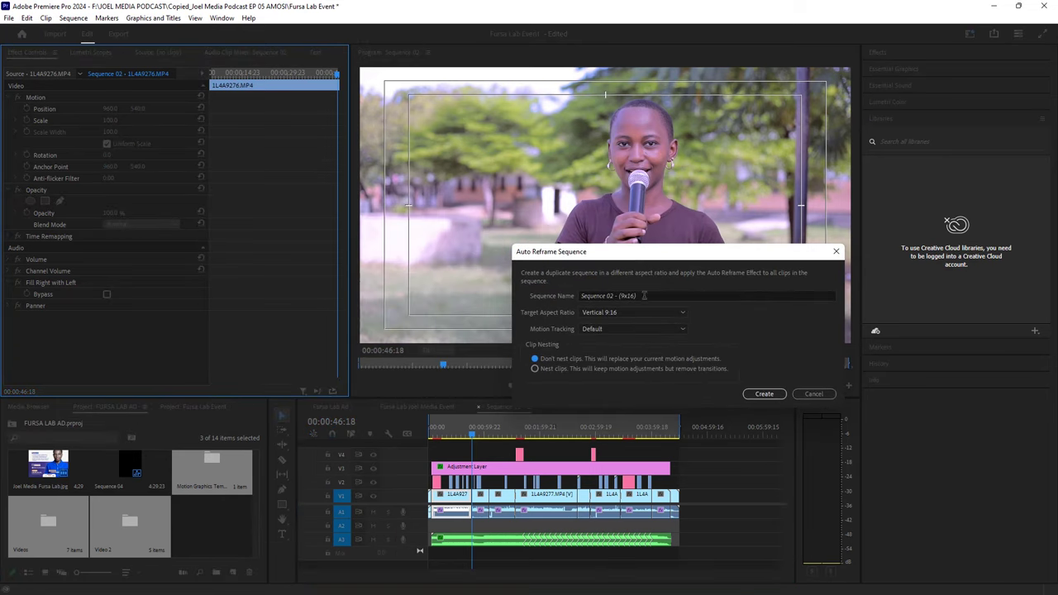
click(642, 295)
text(Insta)
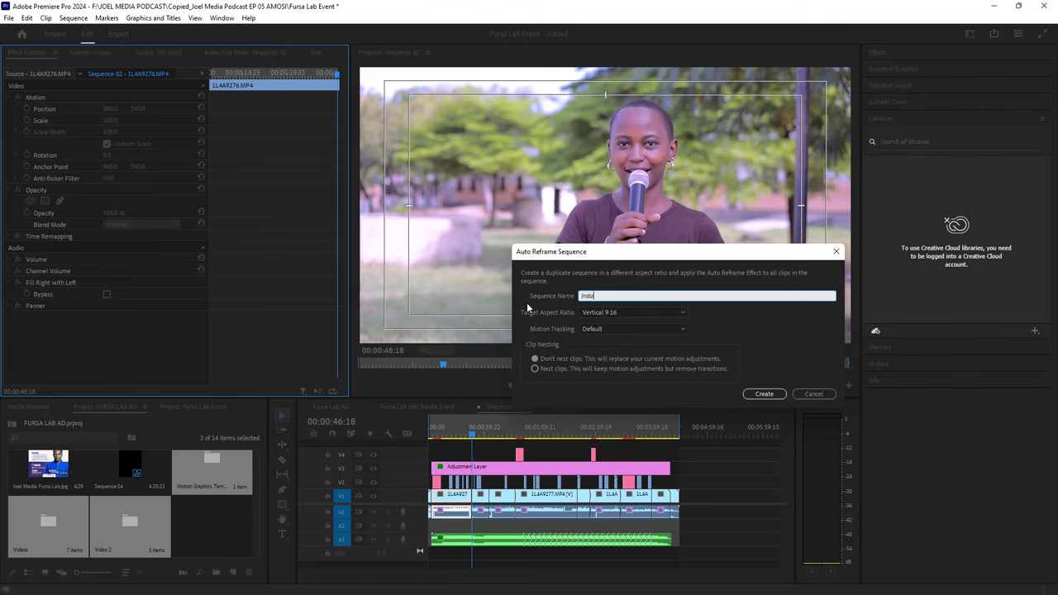
text( Reel)
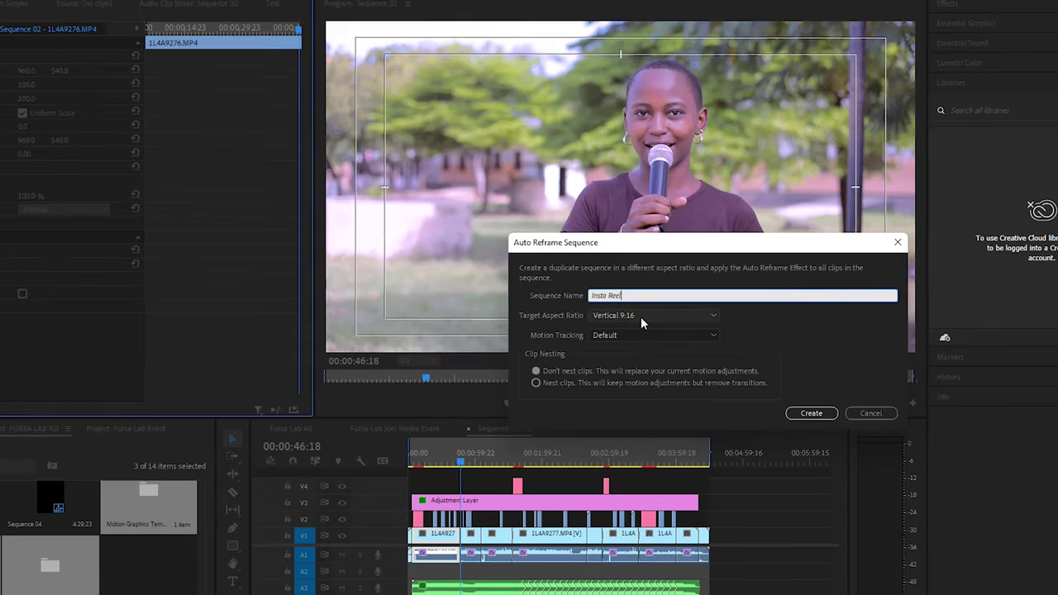
click(640, 316)
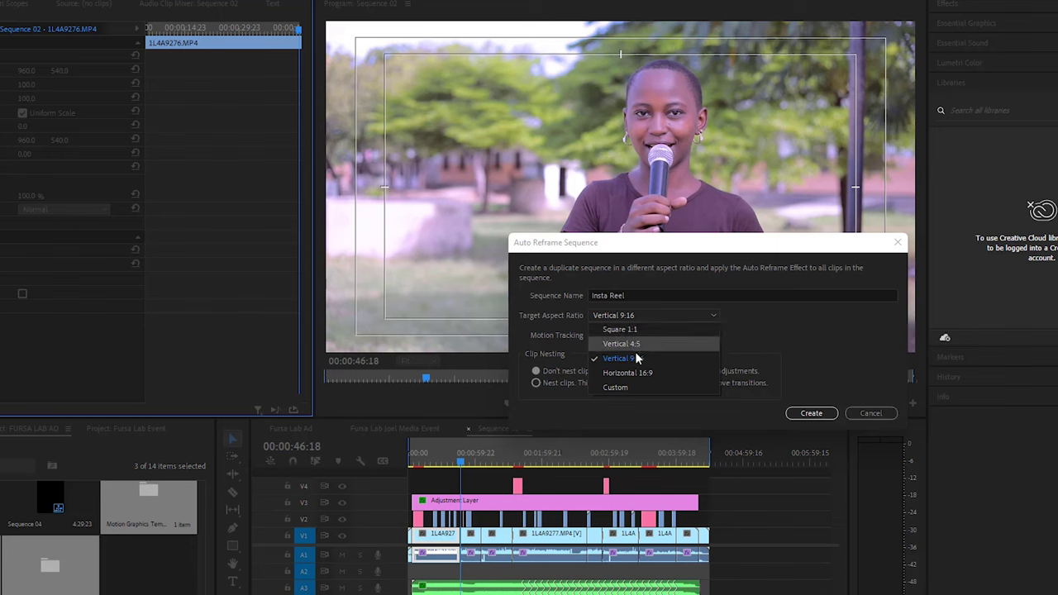
- Set target ratio Vertical 9:16, Default motion tracking, and Don't nest clips
click(625, 387)
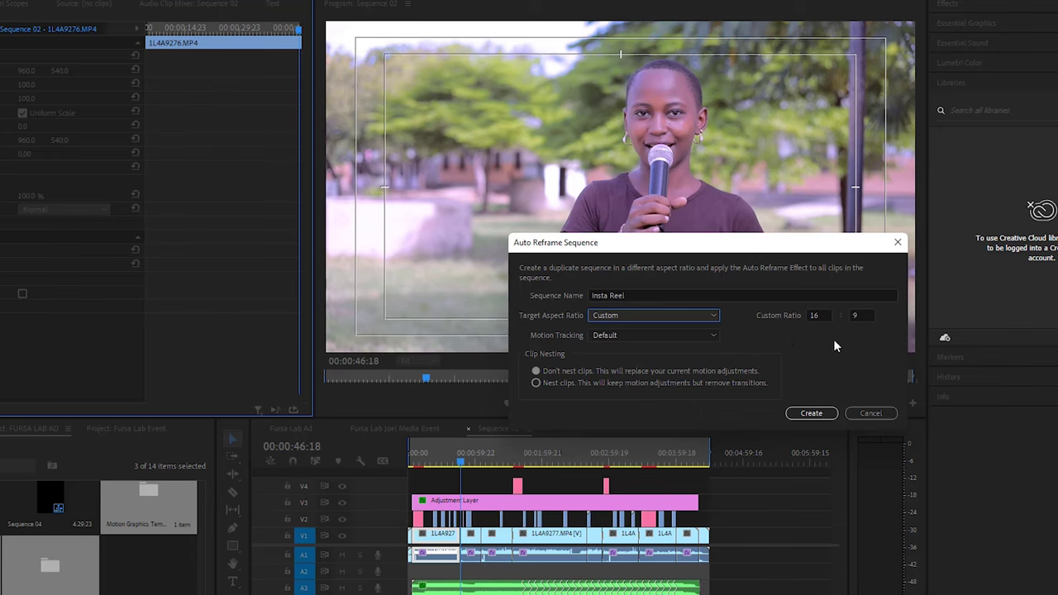
click(638, 315)
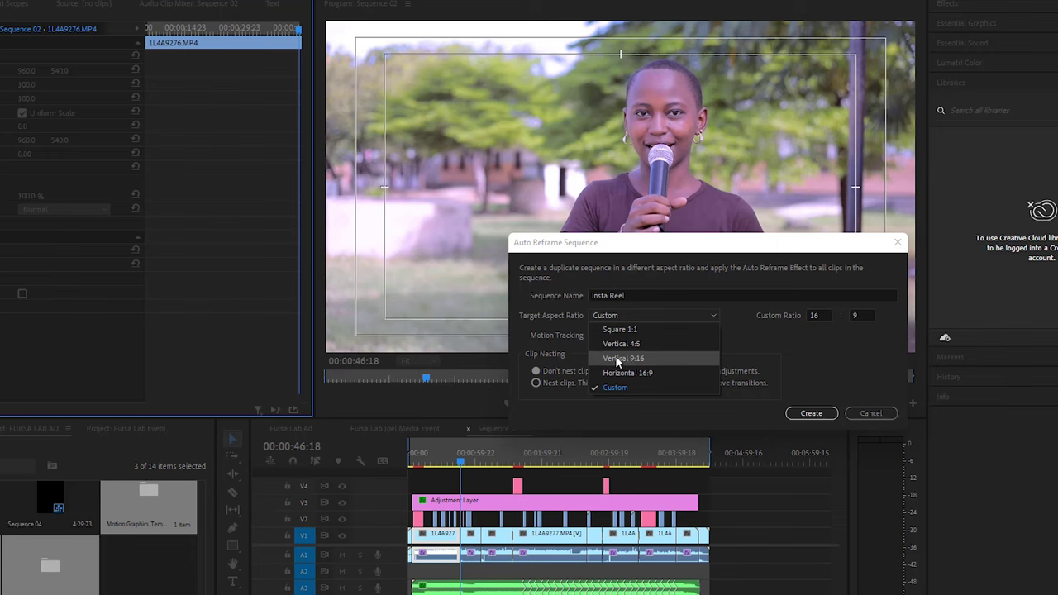
click(616, 357)
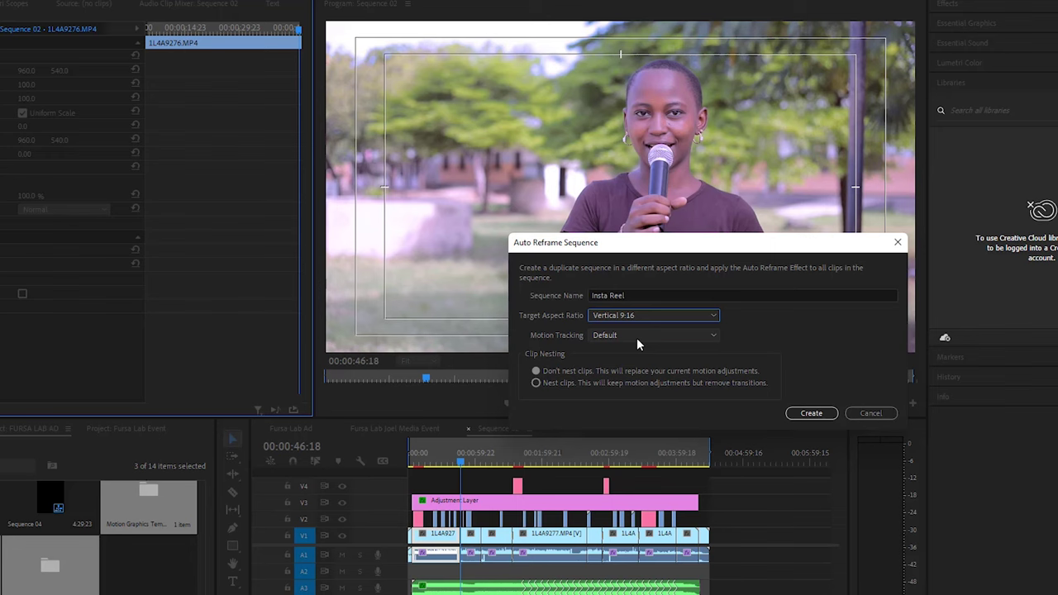
click(619, 336)
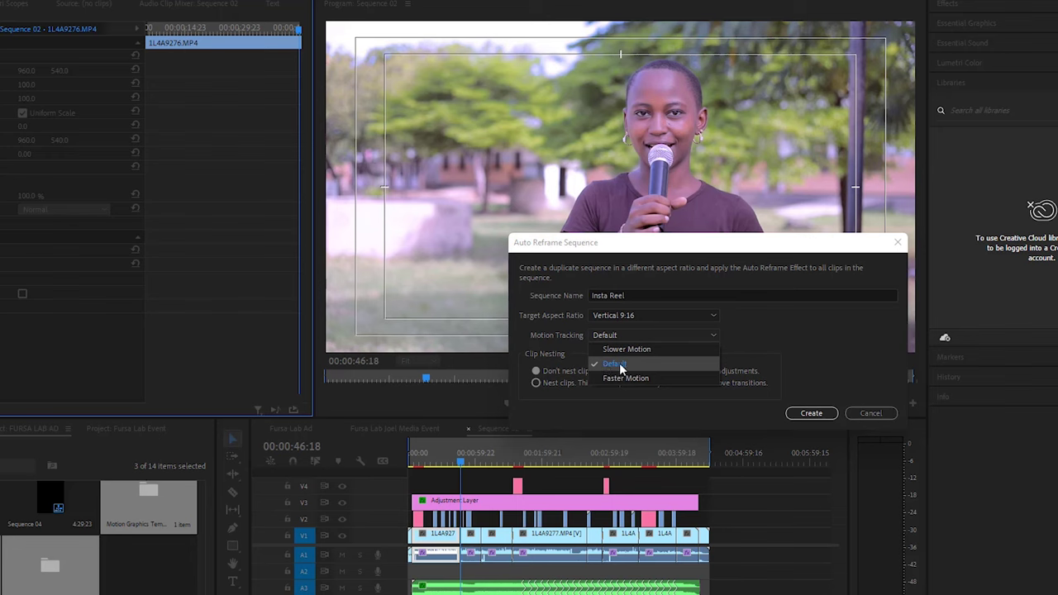
click(618, 366)
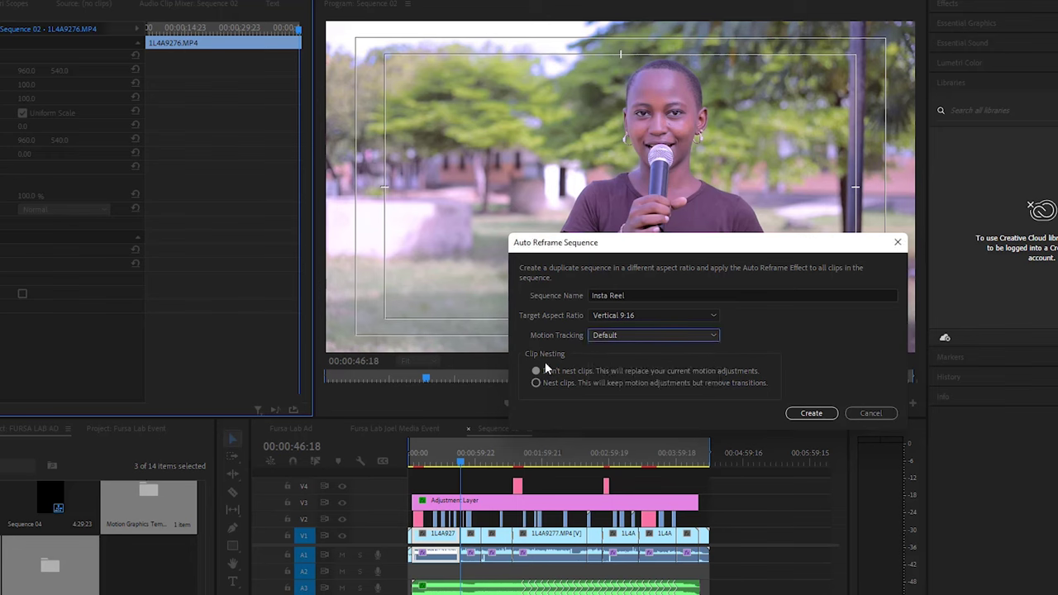
click(604, 381)
click(540, 382)
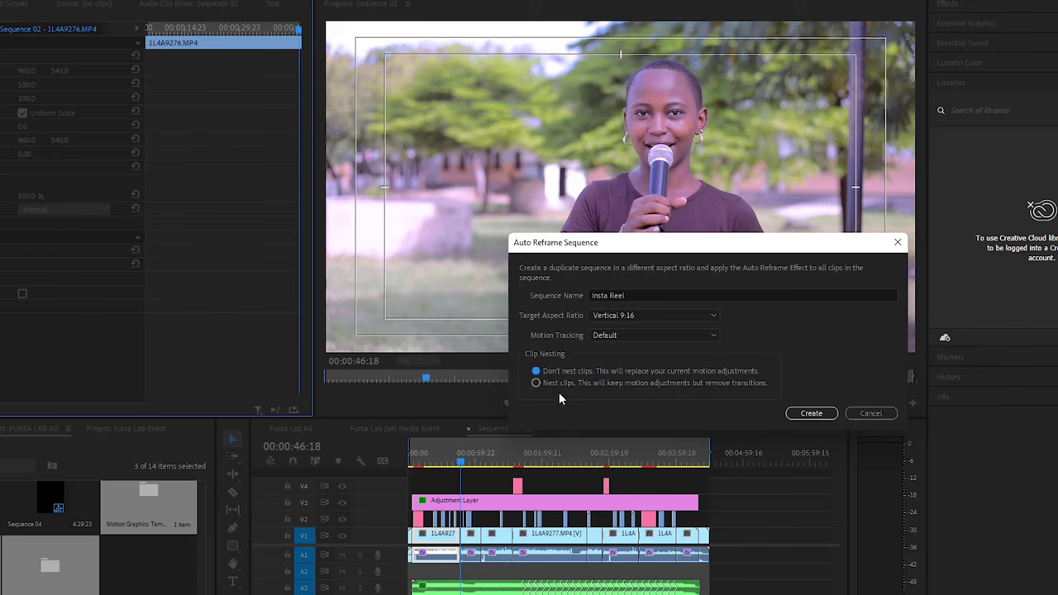
- Settle on Don't nest clips, create Insta Reel, and preview the footage at 00:00:17:04
click(536, 384)
click(536, 383)
click(537, 371)
click(812, 416)
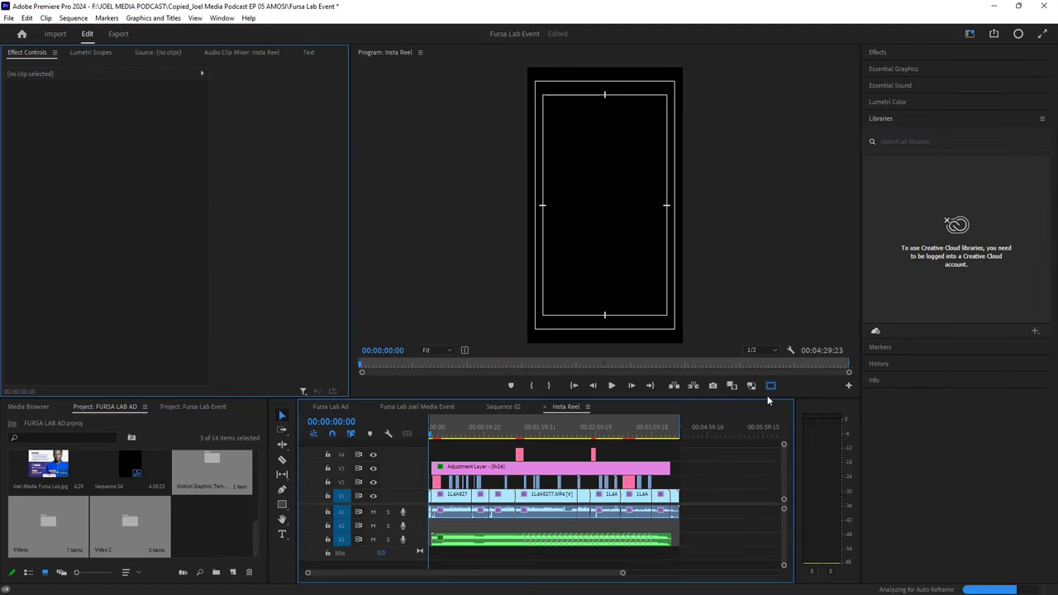
click(445, 429)
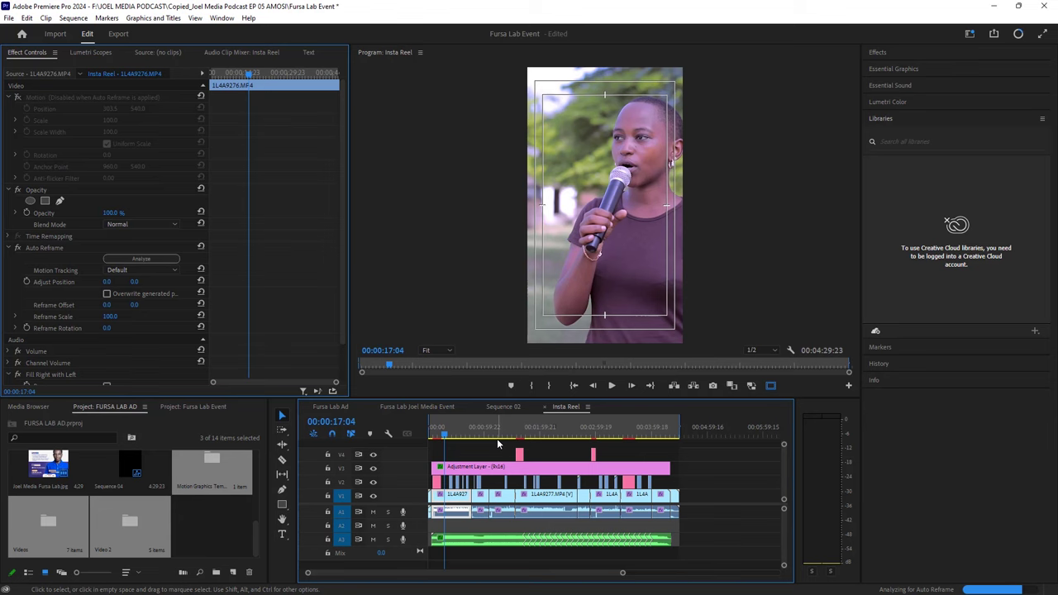
- Move the Insta Reel playhead to 00:00:11:20, where the first name title overruns the frame
click(443, 435)
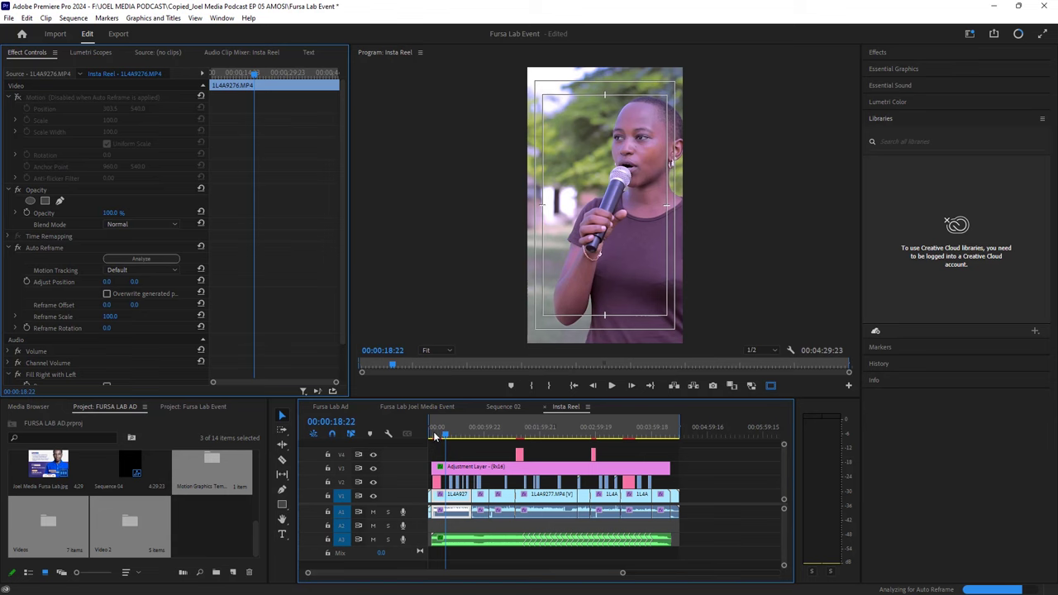
click(432, 436)
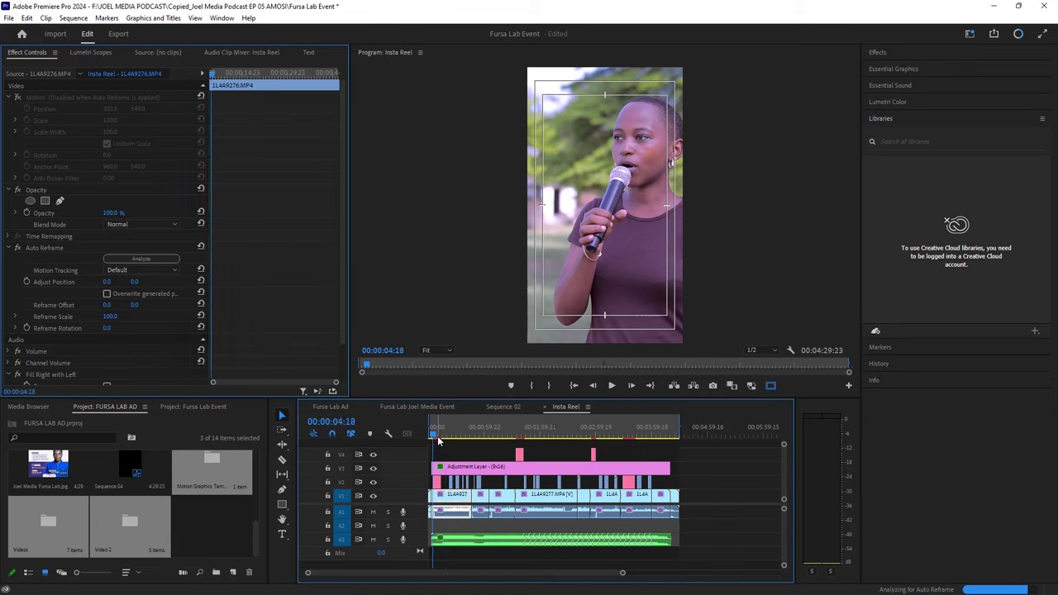
click(440, 436)
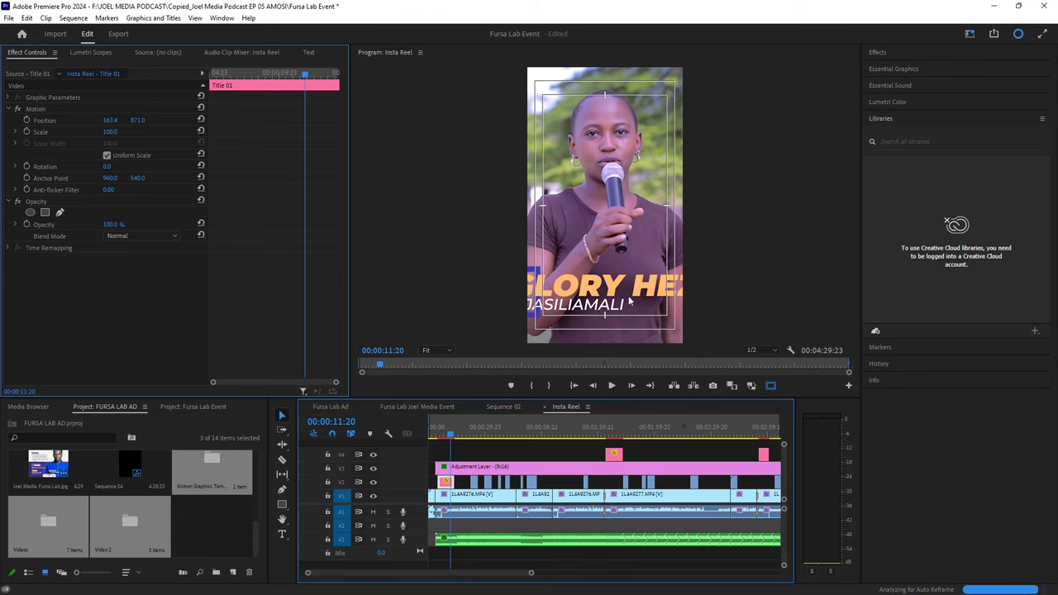
- Shrink the first name lower-third to 51% and position it at 163.4, 871.0
drag(110, 131, 92, 132)
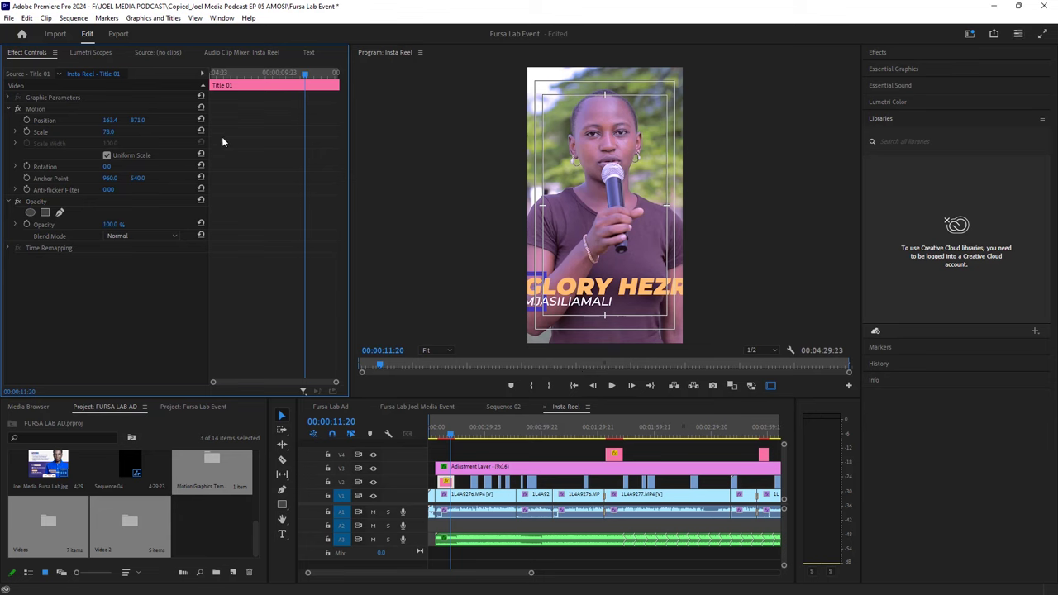
click(109, 132)
text(63)
key(Return)
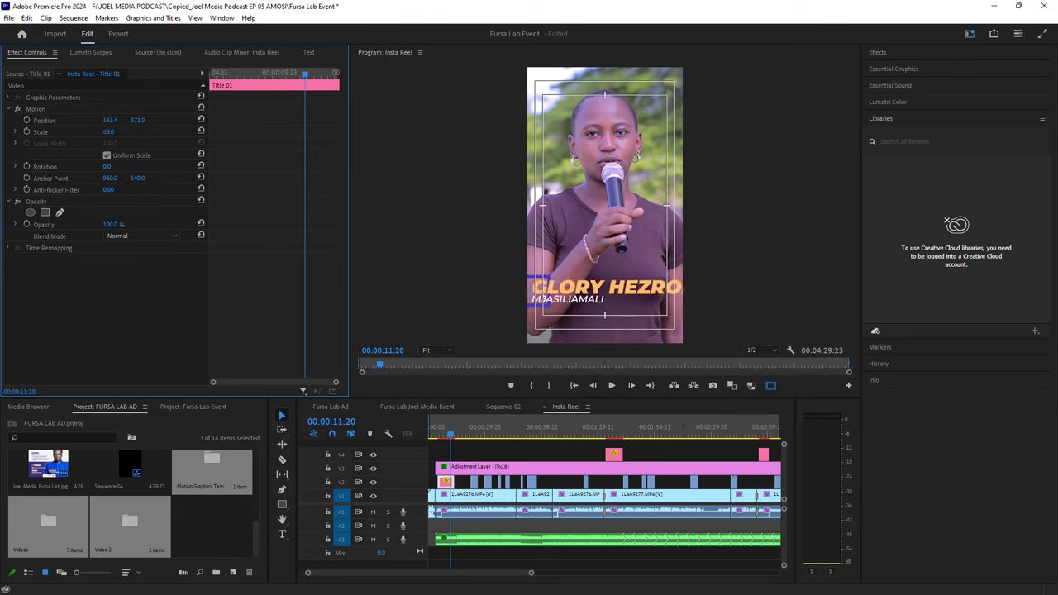
drag(110, 120, 114, 120)
key(Return)
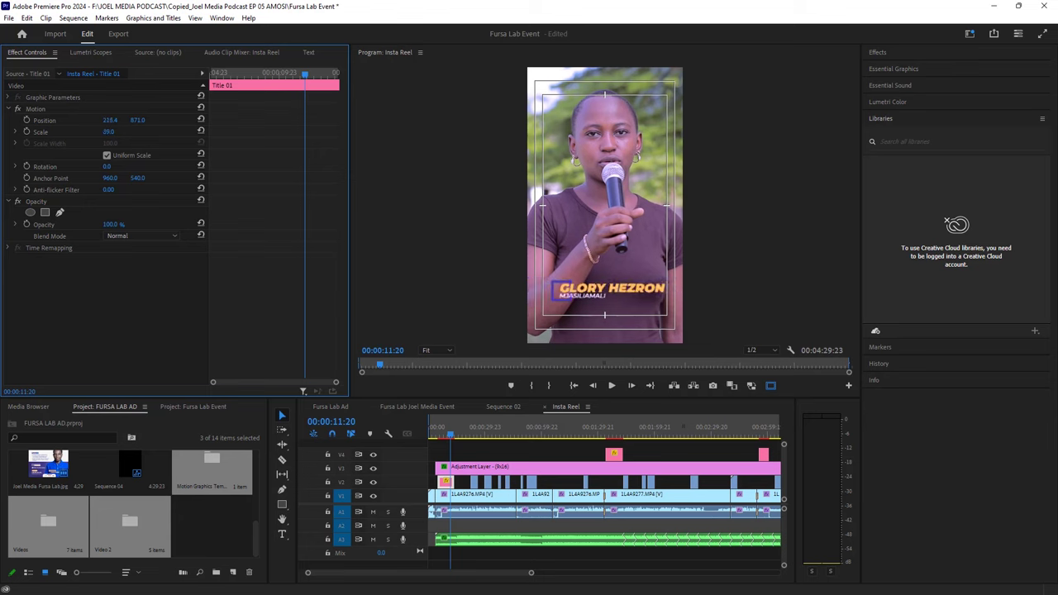
mouse_move(108, 133)
mouse_down()
mouse_move(99, 120)
mouse_move(99, 132)
mouse_move(108, 119)
mouse_up()
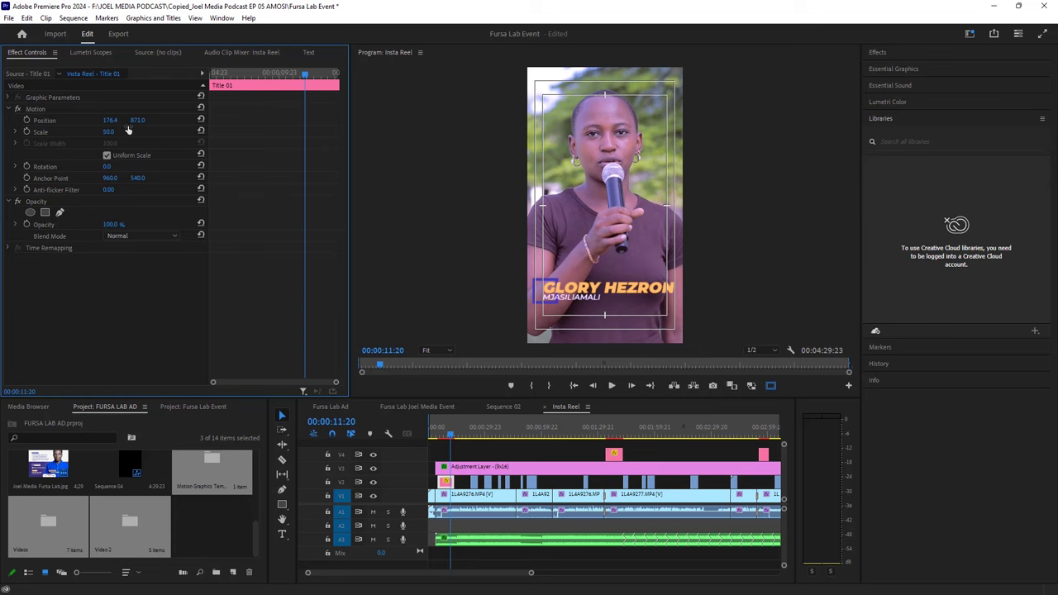
- Resize the second speaker's name title at 01:40:18, preview the third, and return to the start
click(617, 431)
click(624, 494)
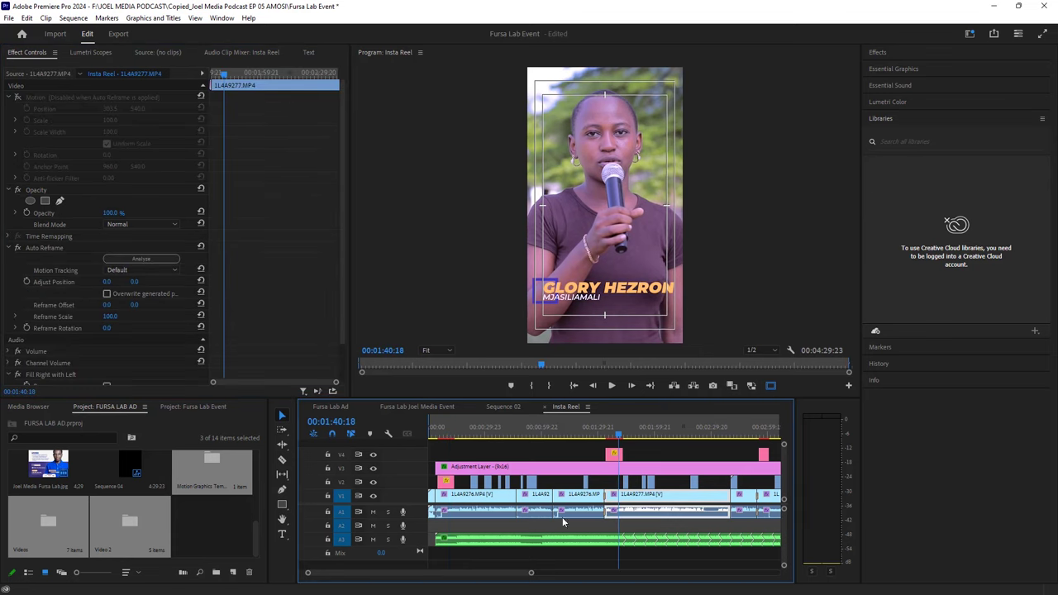
drag(532, 575, 571, 573)
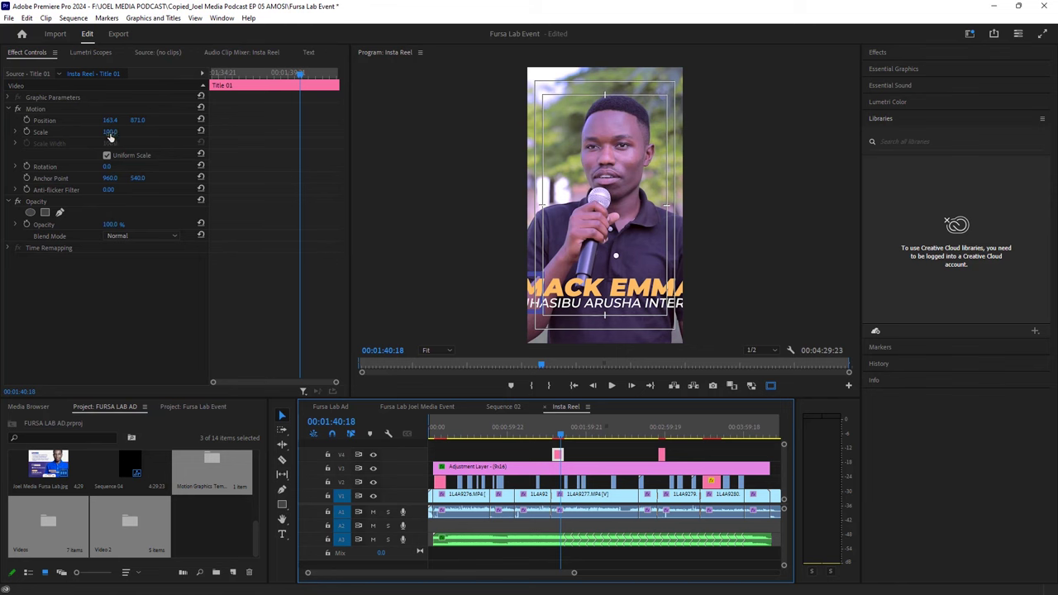
drag(109, 131, 123, 131)
click(661, 426)
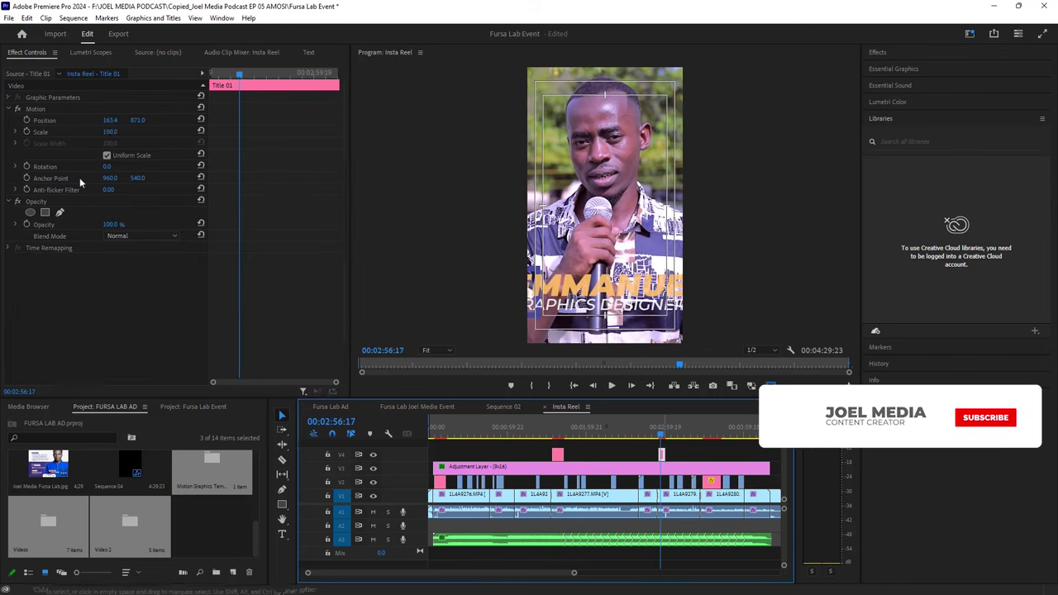
key(space)
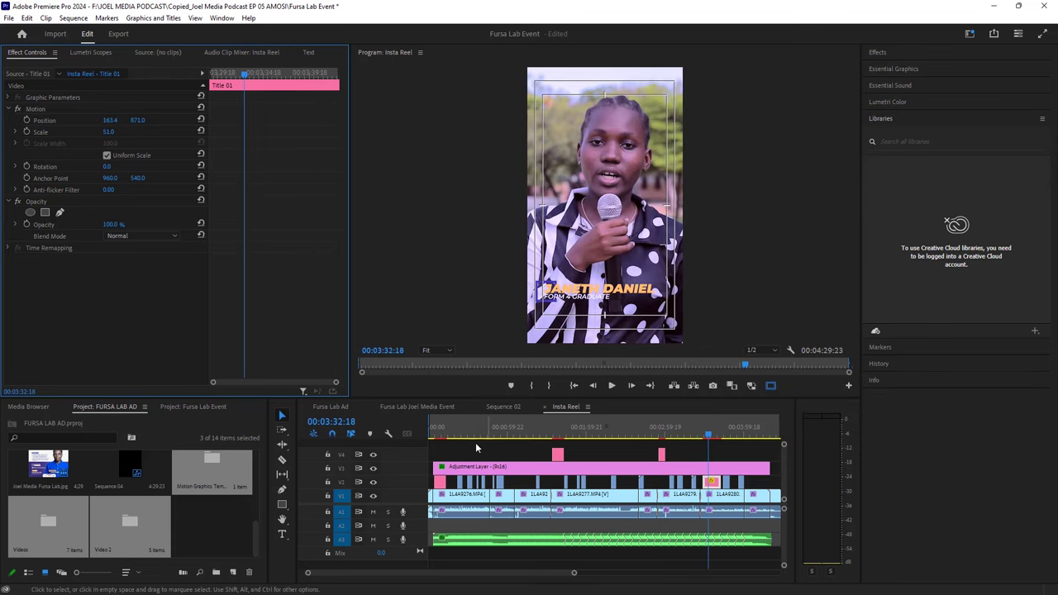
click(453, 433)
click(439, 460)
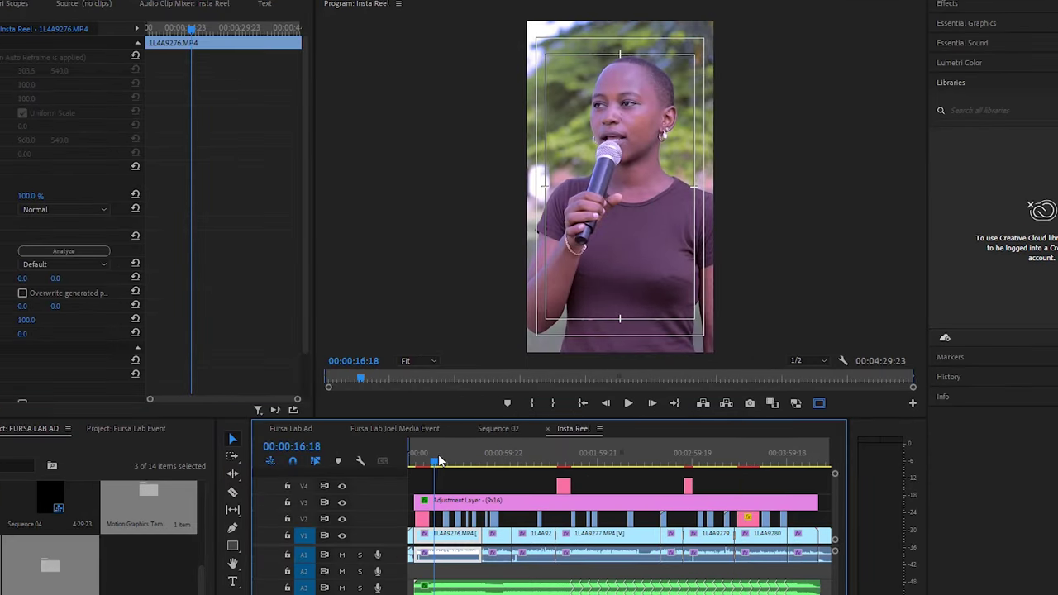
- Review each speaker's vertical framing across the reel, from 01:34 through 04:08
click(513, 453)
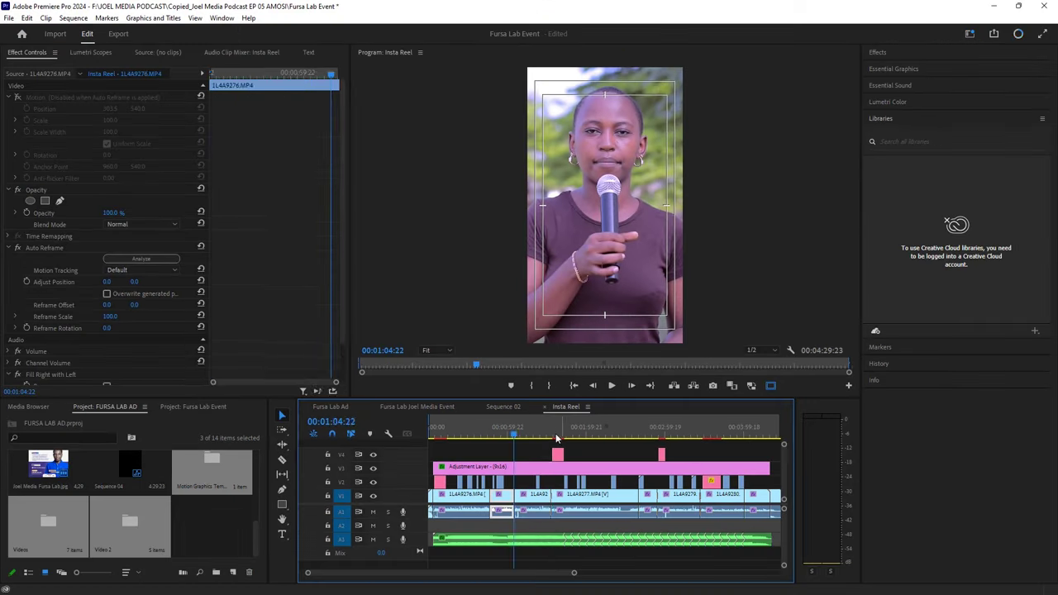
click(553, 433)
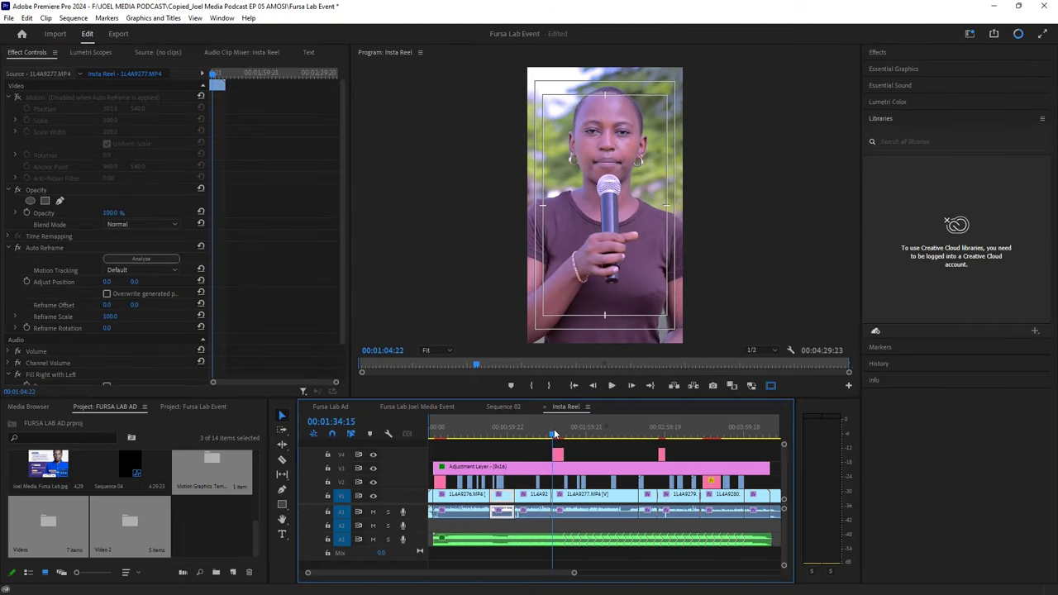
click(601, 433)
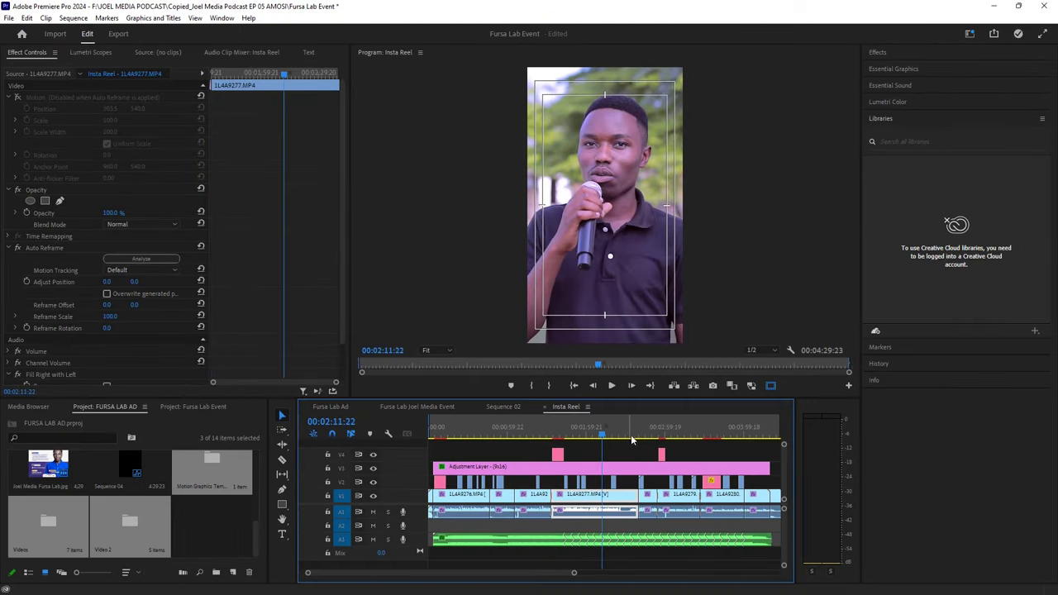
click(628, 433)
click(648, 433)
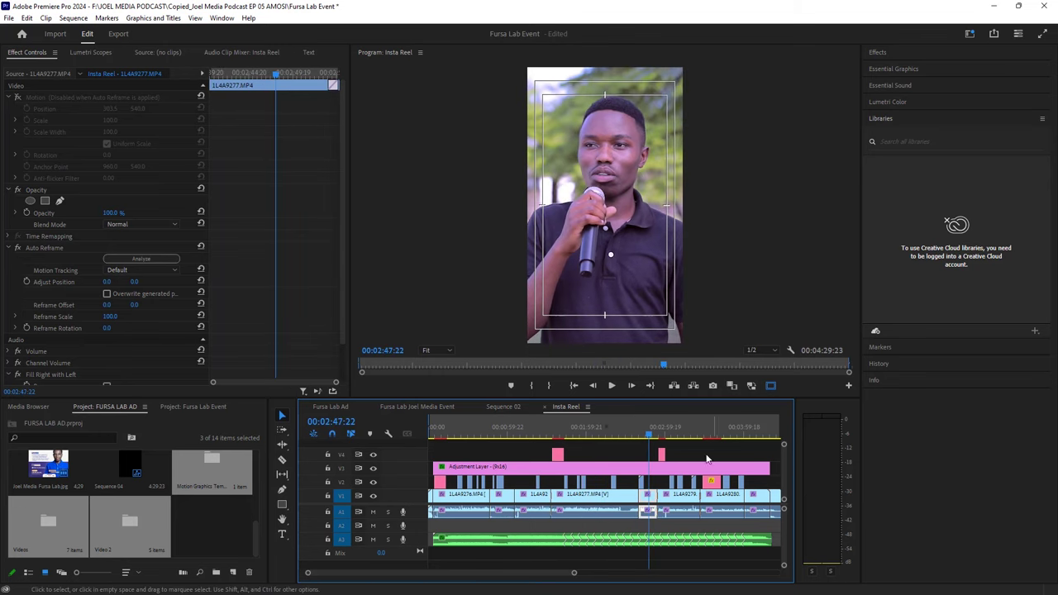
click(684, 433)
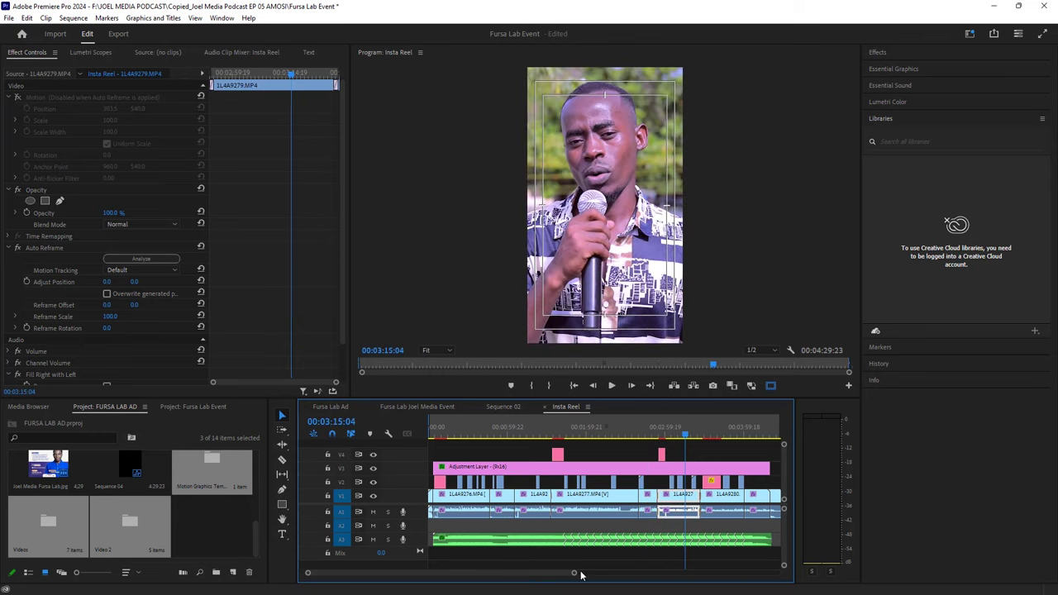
drag(575, 572, 609, 572)
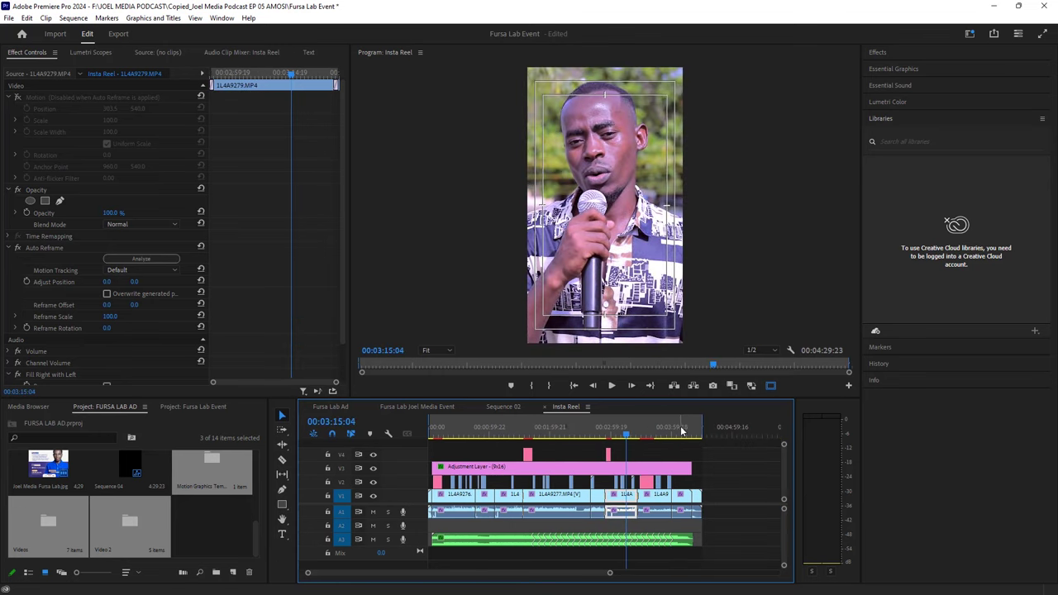
click(680, 430)
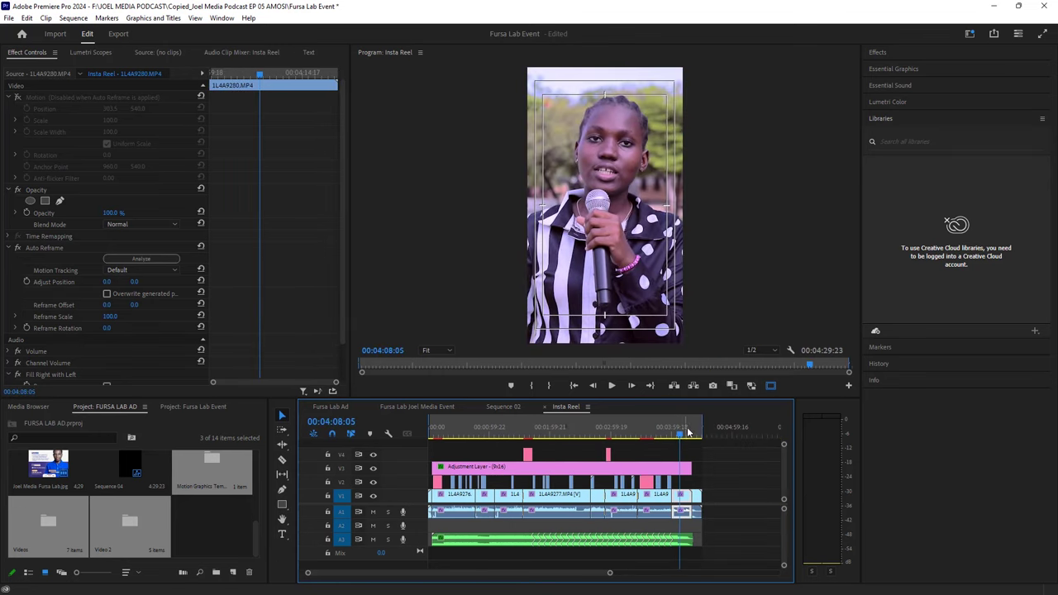
click(559, 429)
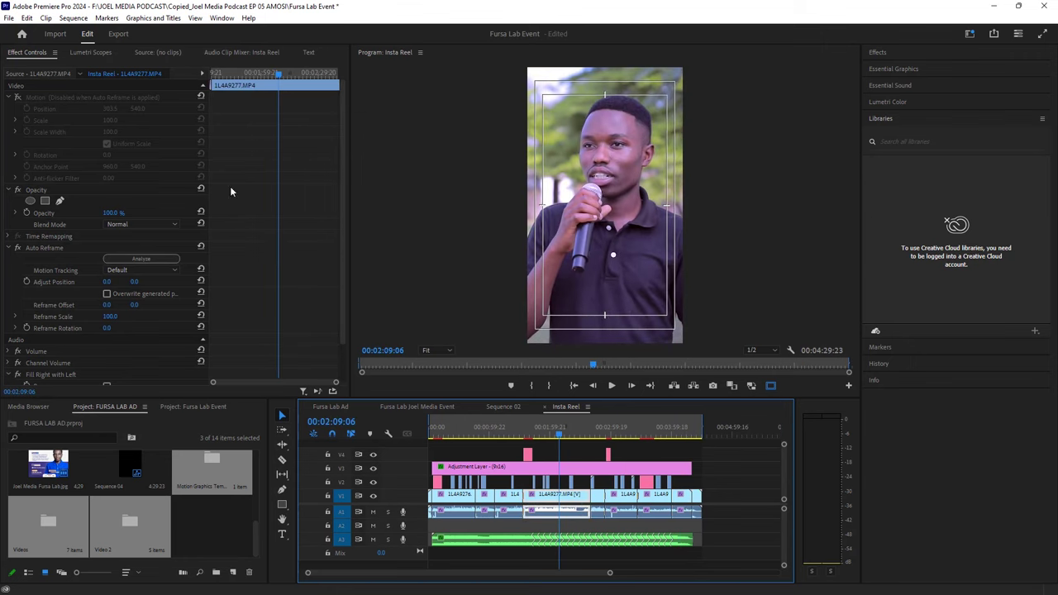
- Open the Export page for Insta Reel with the H.264 Instagram reel preset
click(73, 17)
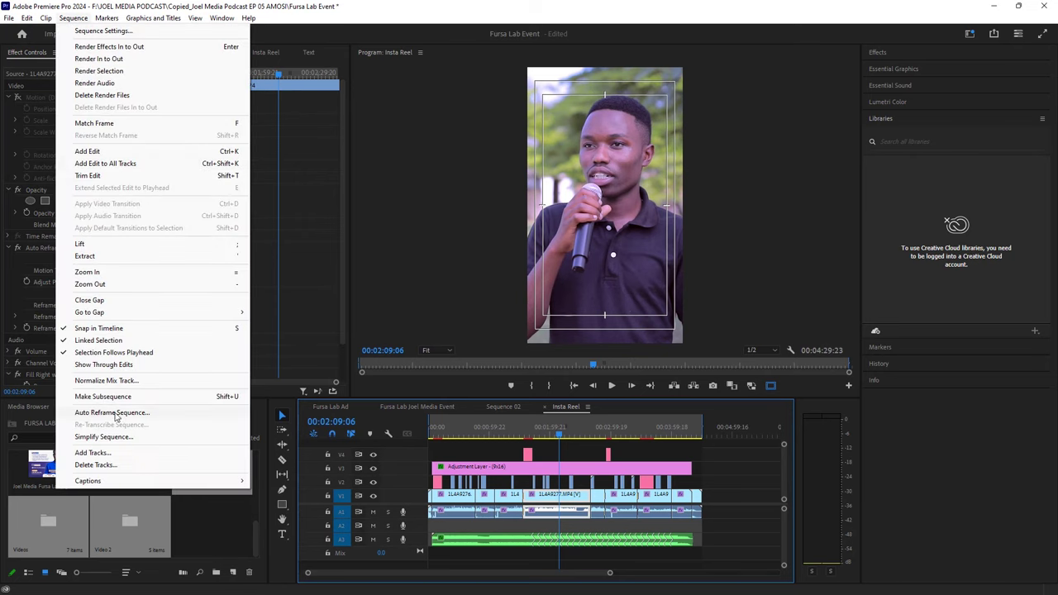
click(703, 473)
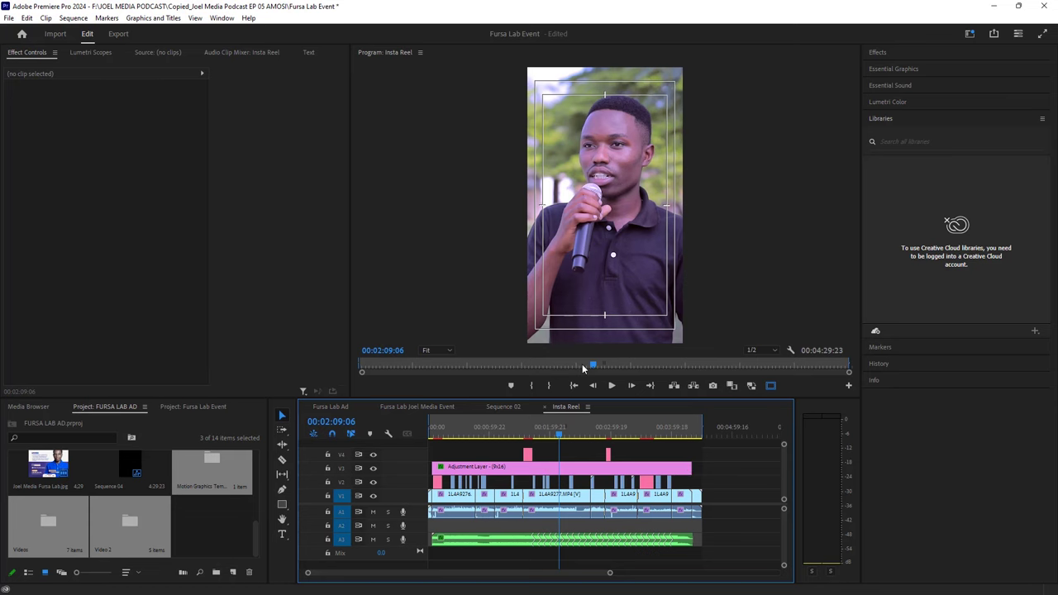
click(118, 34)
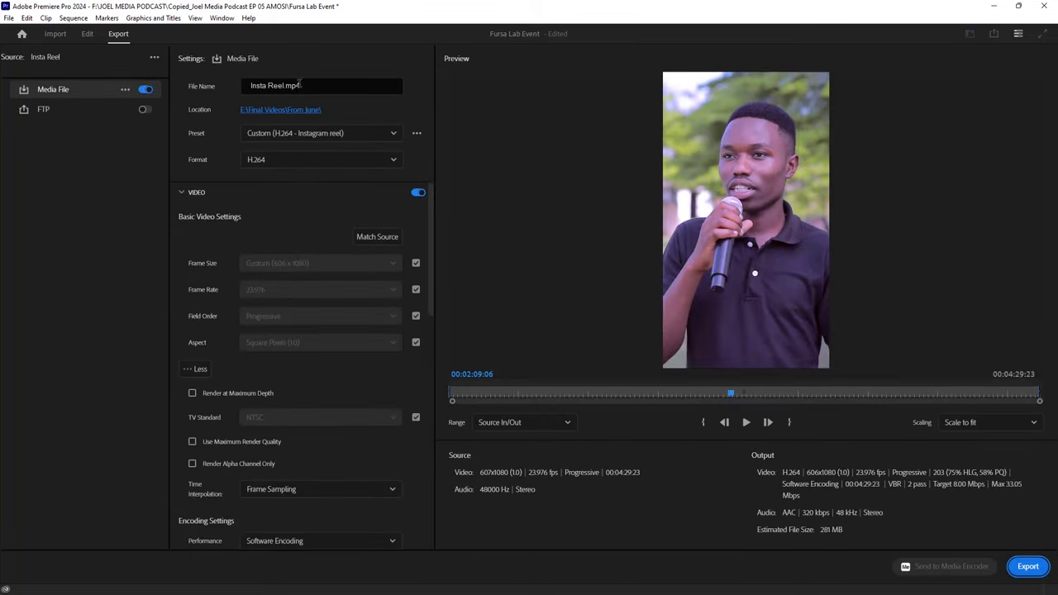
- Review the output file name and destination folder, leaving both unchanged
double_click(285, 86)
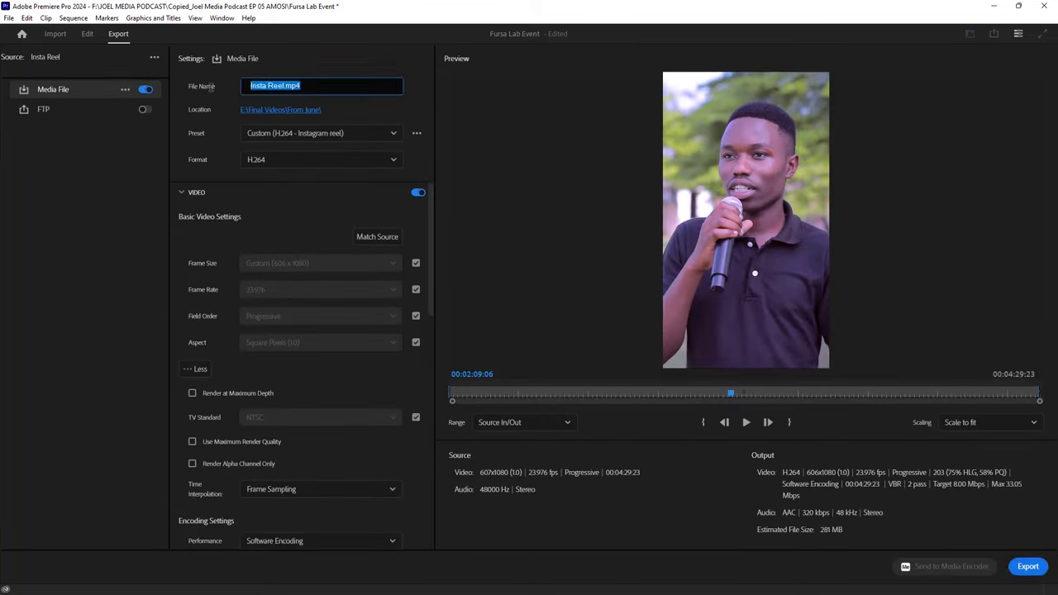
click(278, 114)
key(Escape)
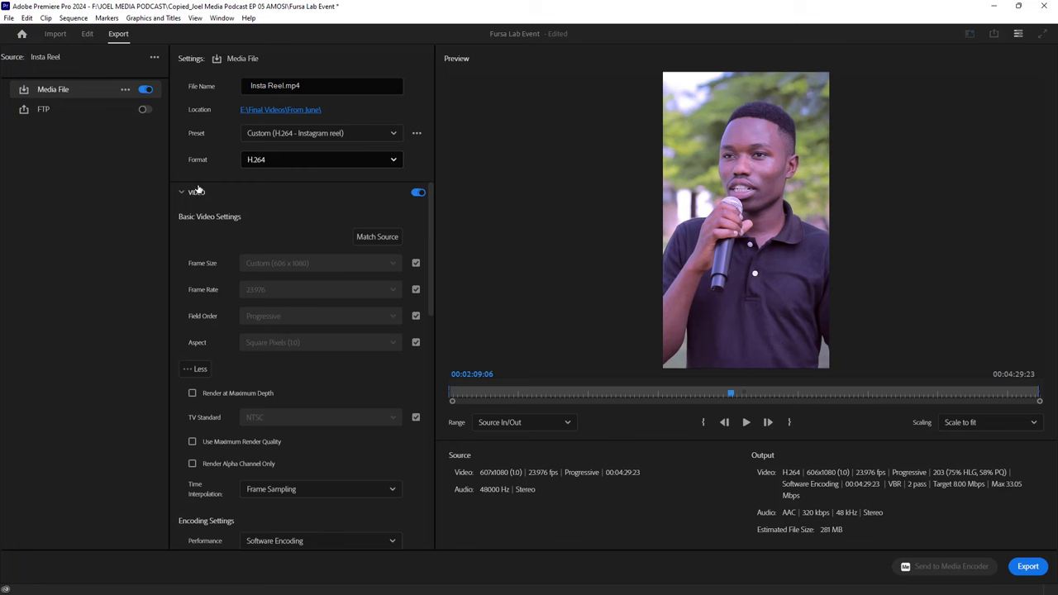
- In Video Bitrate Settings, keep VBR, 2 pass and set Target Bitrate to 10 Mbps
click(181, 193)
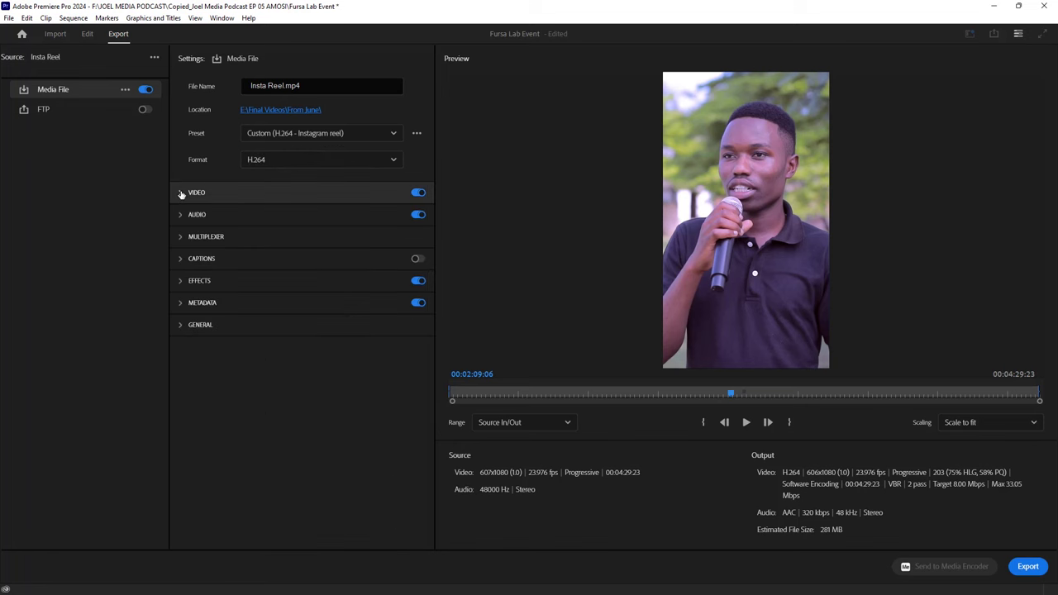
click(180, 193)
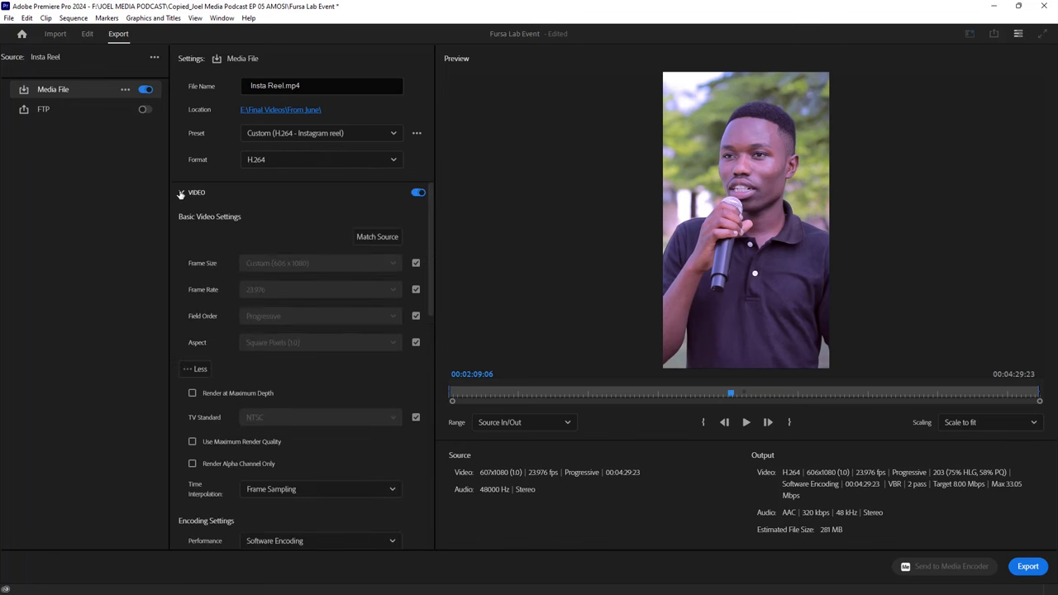
scroll(429, 278, down, 2)
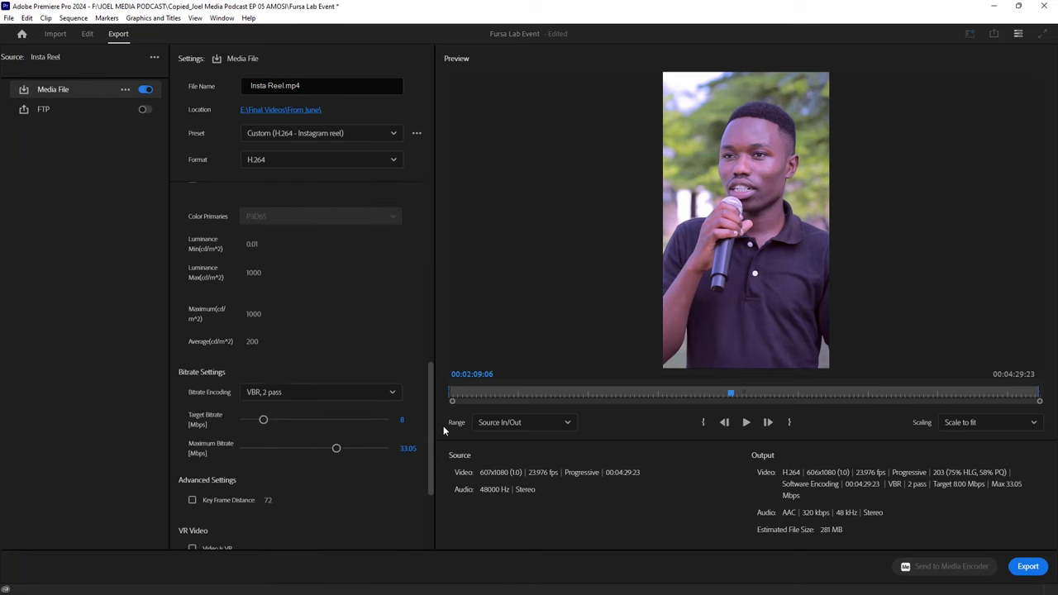
drag(429, 281, 444, 455)
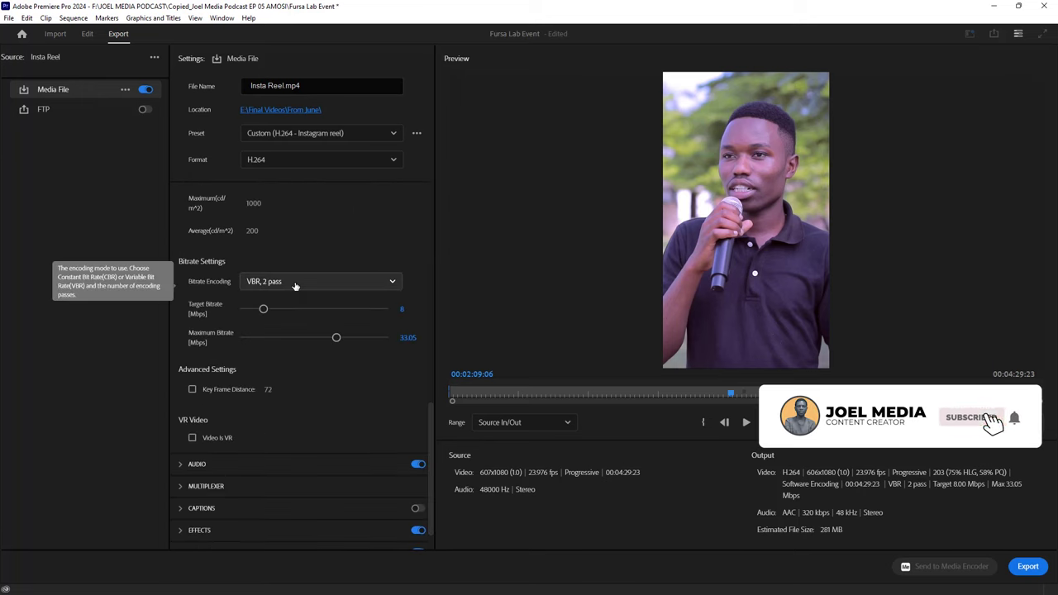
click(295, 282)
click(275, 338)
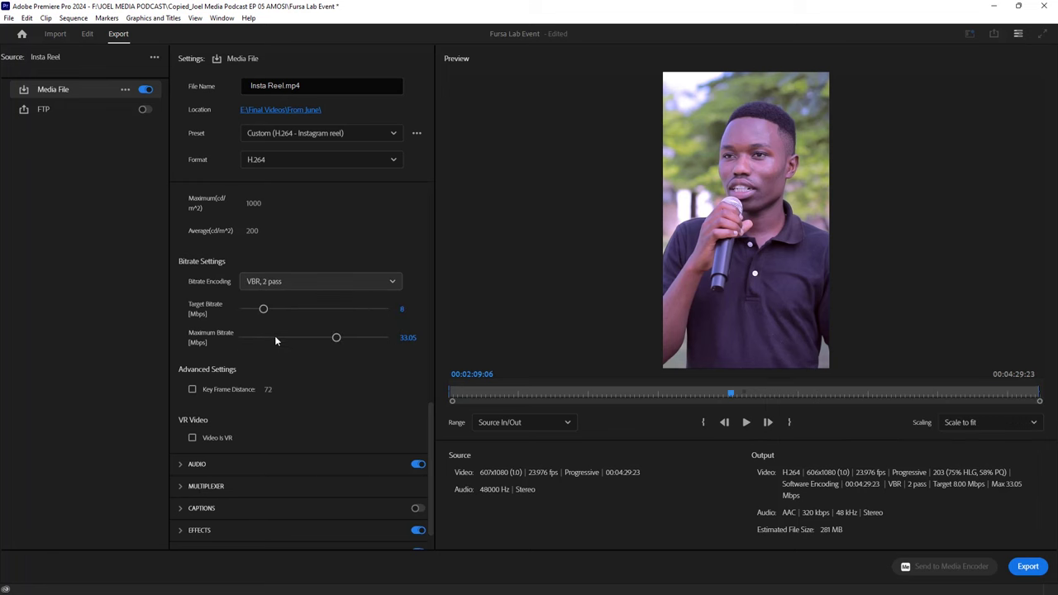
click(401, 309)
text(1)
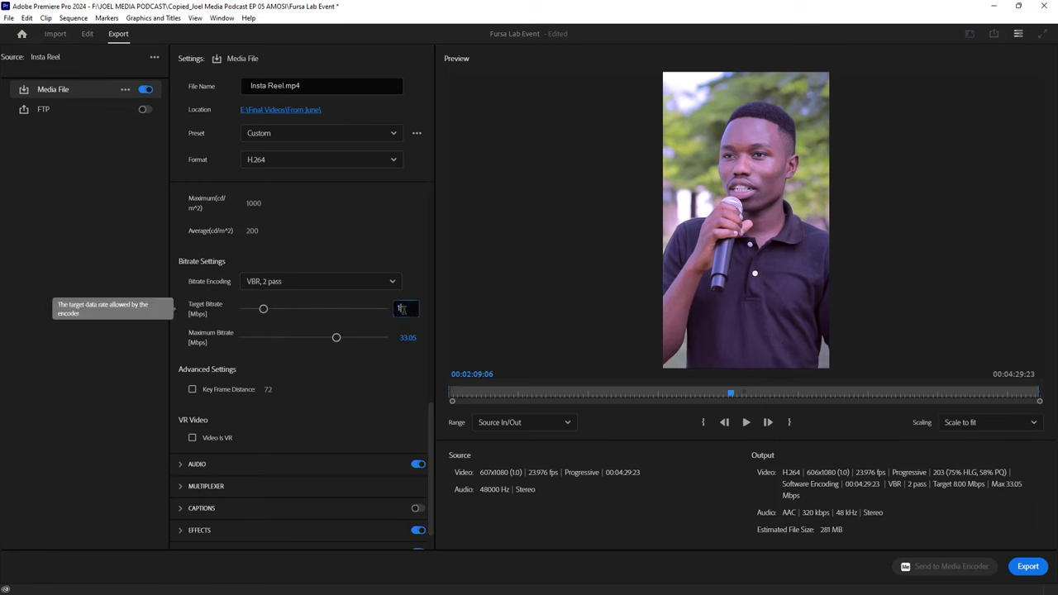
text(0)
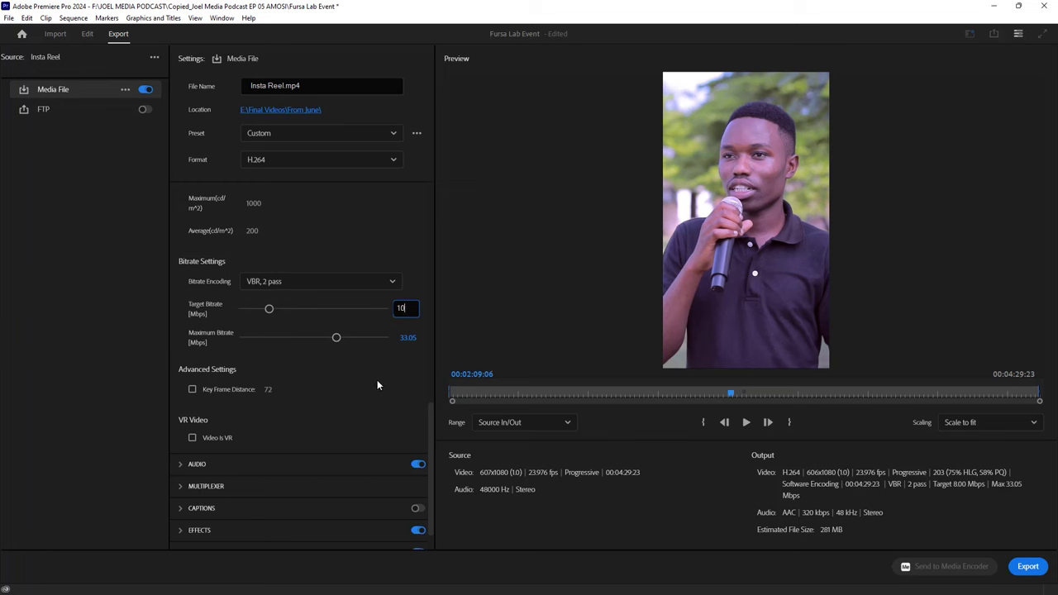
click(377, 383)
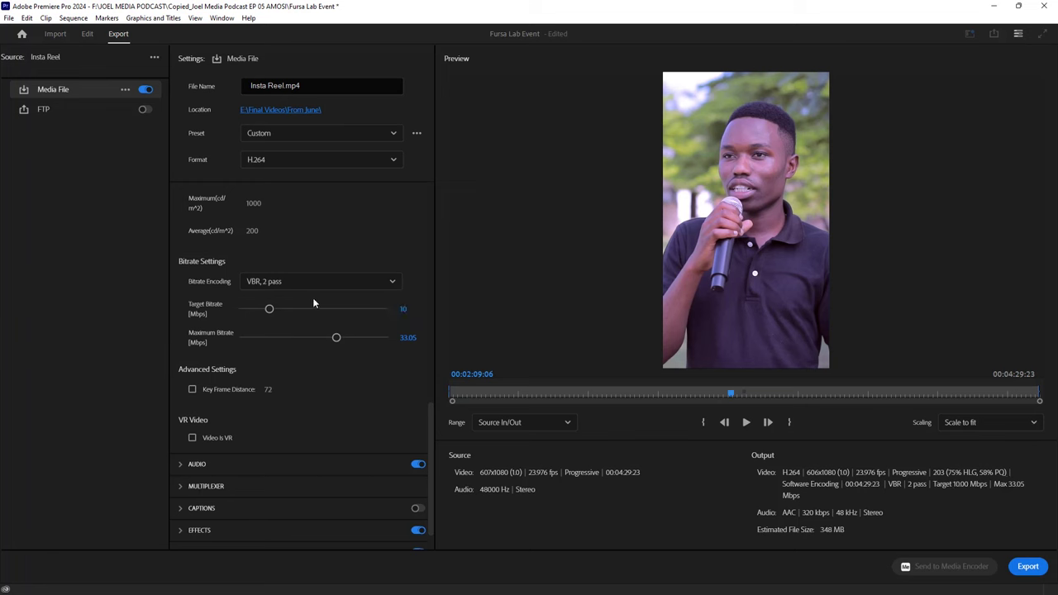